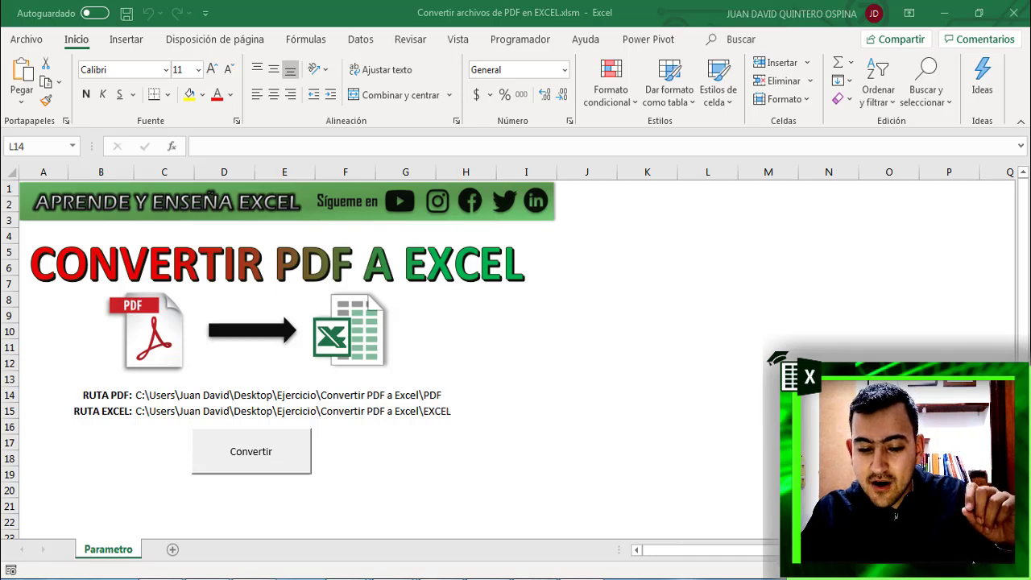
Bring up the PDF folder and select its three PDF reports
mouse_move(345, 516)
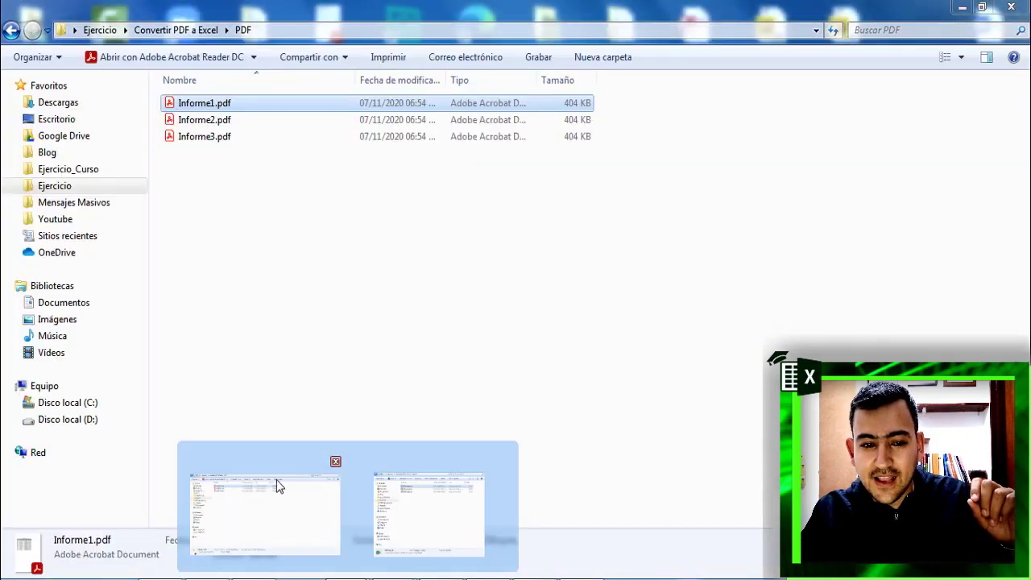
left_click(277, 479)
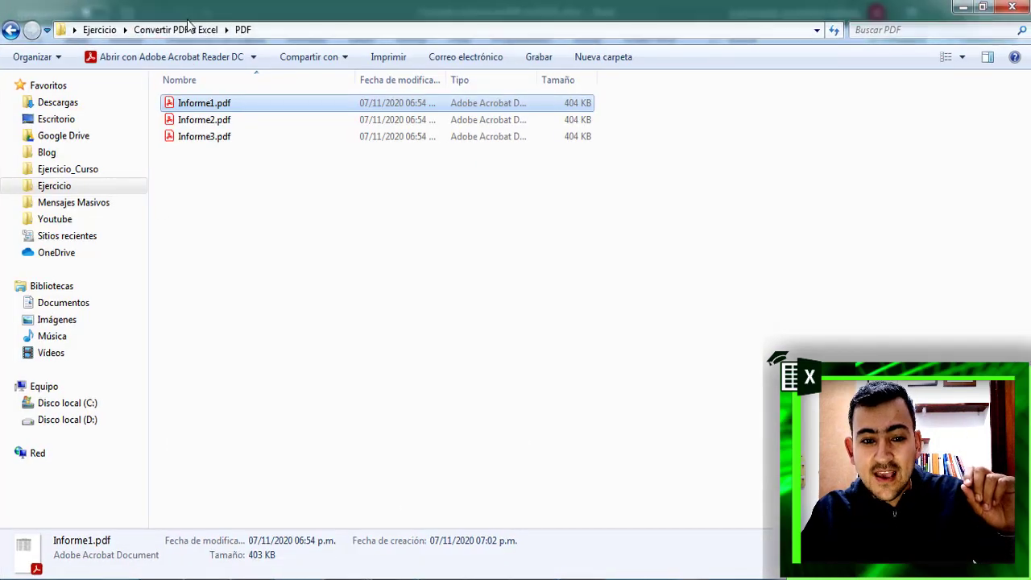
left_click_drag(236, 194, 164, 100)
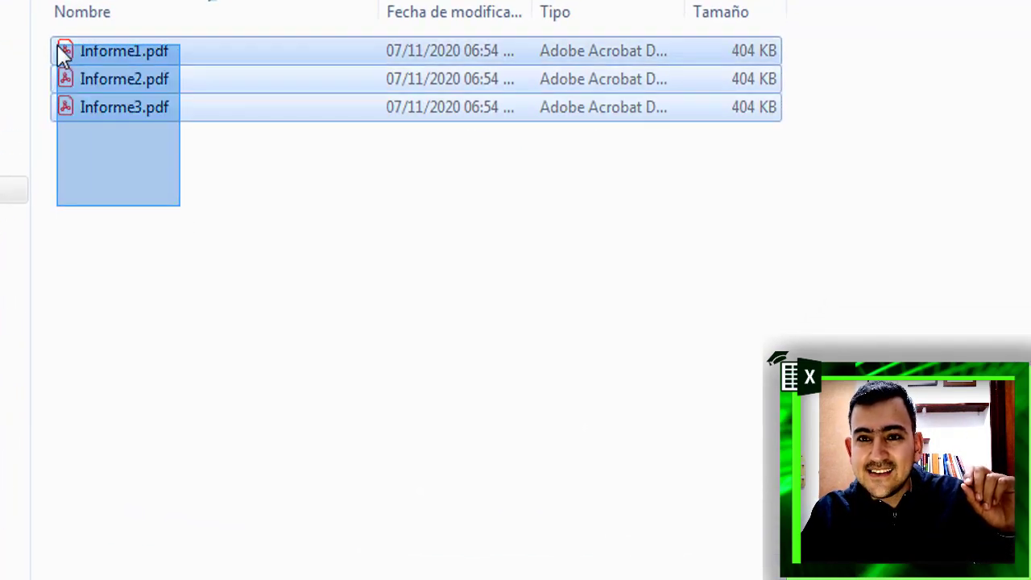
left_click_drag(58, 46, 110, 223)
left_click(302, 578)
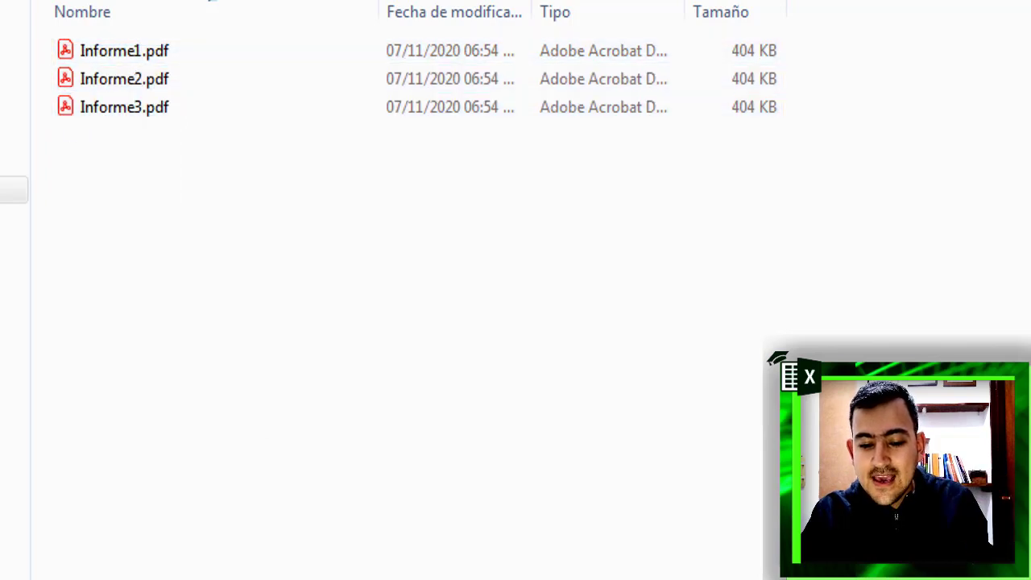
Show the EXCEL folder and select the converted xlsx files beside them
left_click(345, 578)
mouse_move(784, 355)
left_mouse_down()
mouse_move(601, 232)
mouse_move(564, 113)
left_mouse_up()
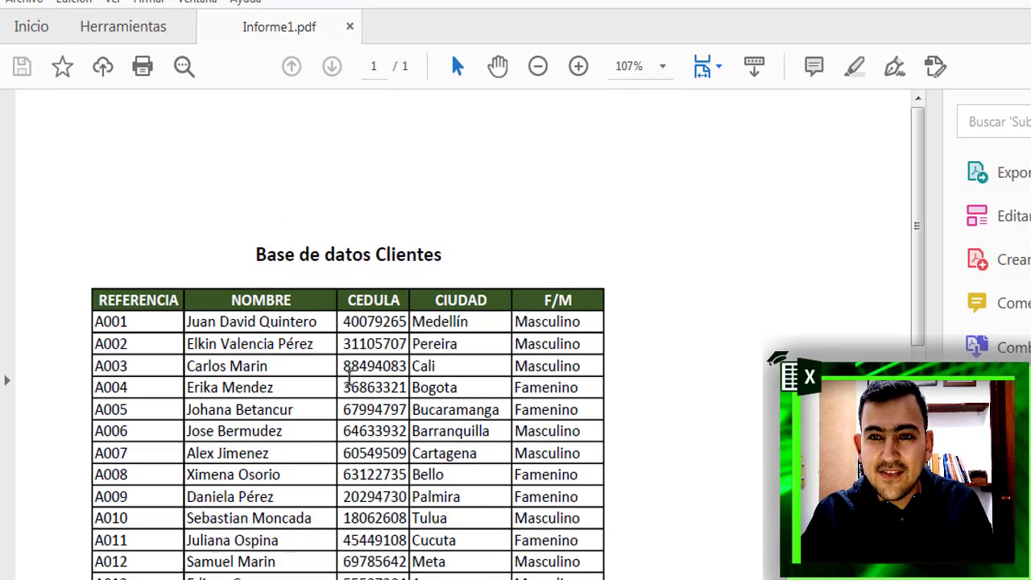
scroll(313, 385, "down", 3)
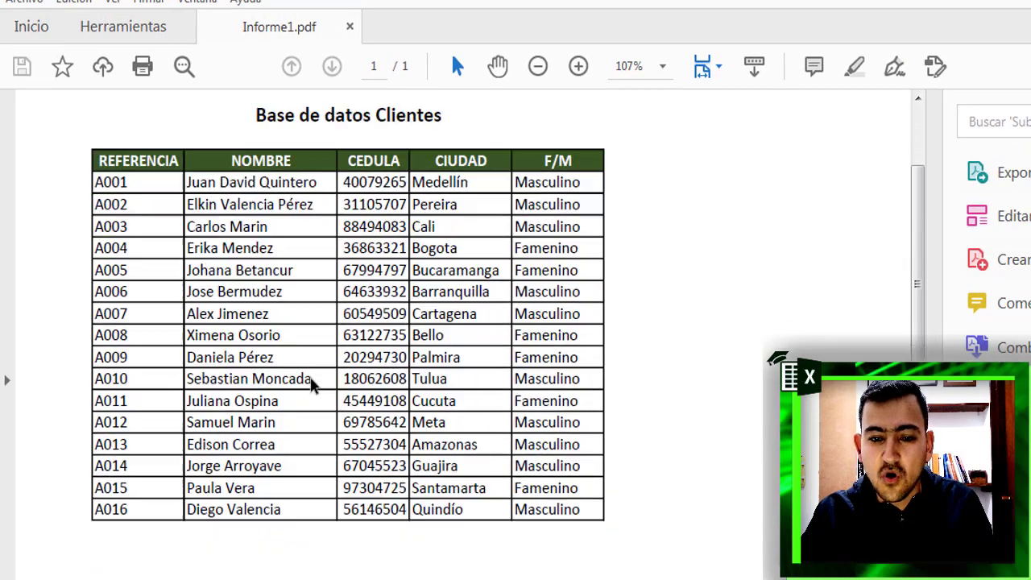
scroll(435, 375, "down", 5)
scroll(350, 395, "up", 5)
scroll(350, 401, "up", 1)
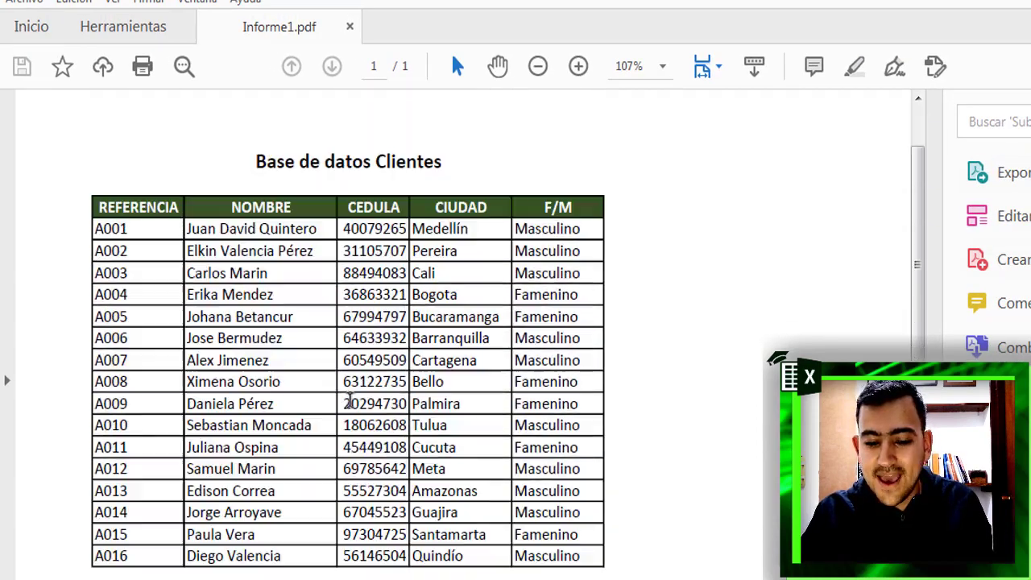
scroll(350, 401, "up", 2)
View Informe1.xlsx's client table, then return to the macro workbook's Parametro sheet
left_click(568, 548)
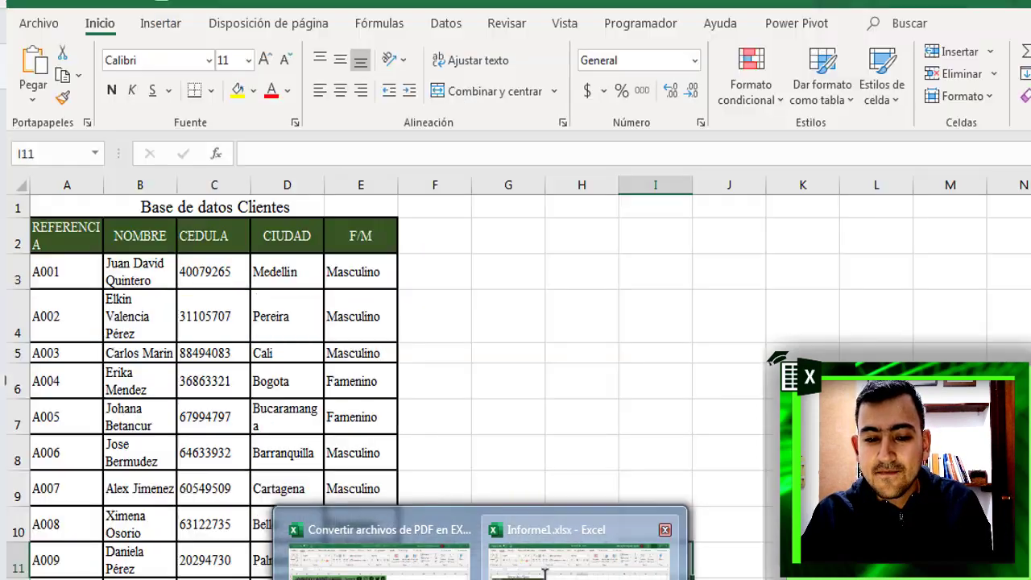
scroll(373, 328, "down", 2)
scroll(373, 329, "up", 2)
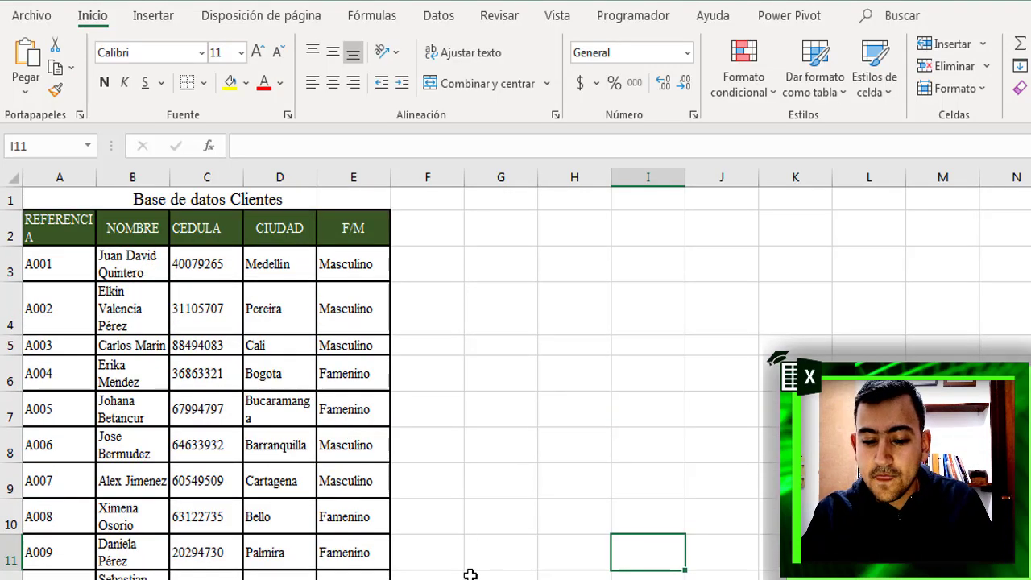
mouse_move(480, 576)
left_click(369, 552)
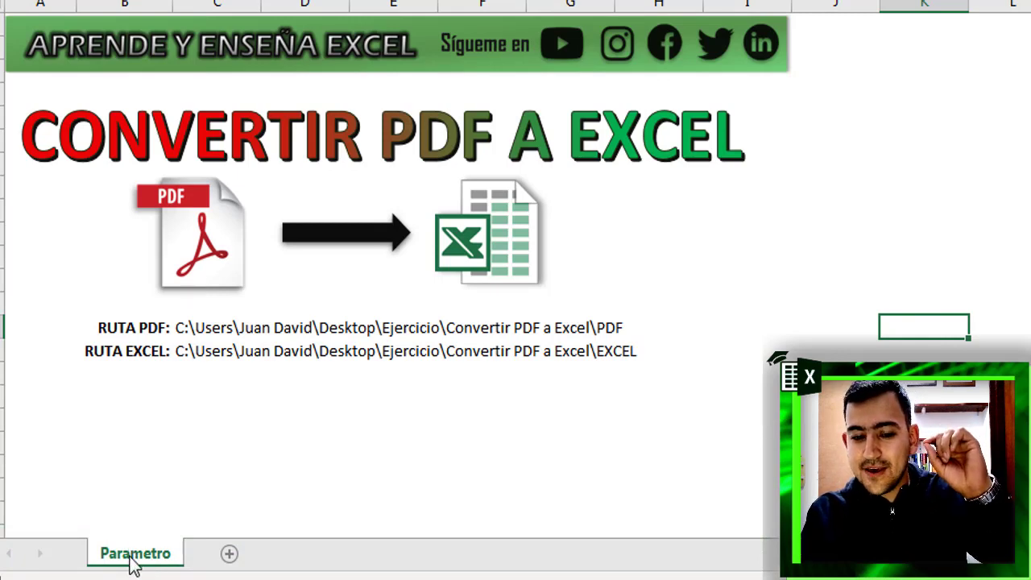
Select the cells C13–C16 around the RUTA PDF and RUTA EXCEL paths
left_click(365, 327)
left_click(202, 328)
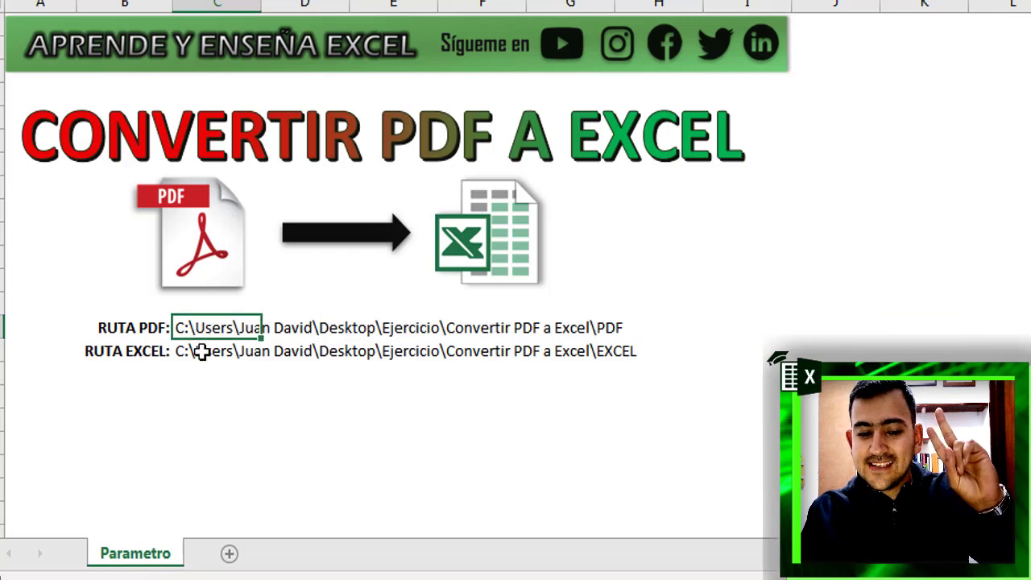
left_click(203, 350)
left_click(199, 304)
left_click(197, 326)
left_click(200, 366)
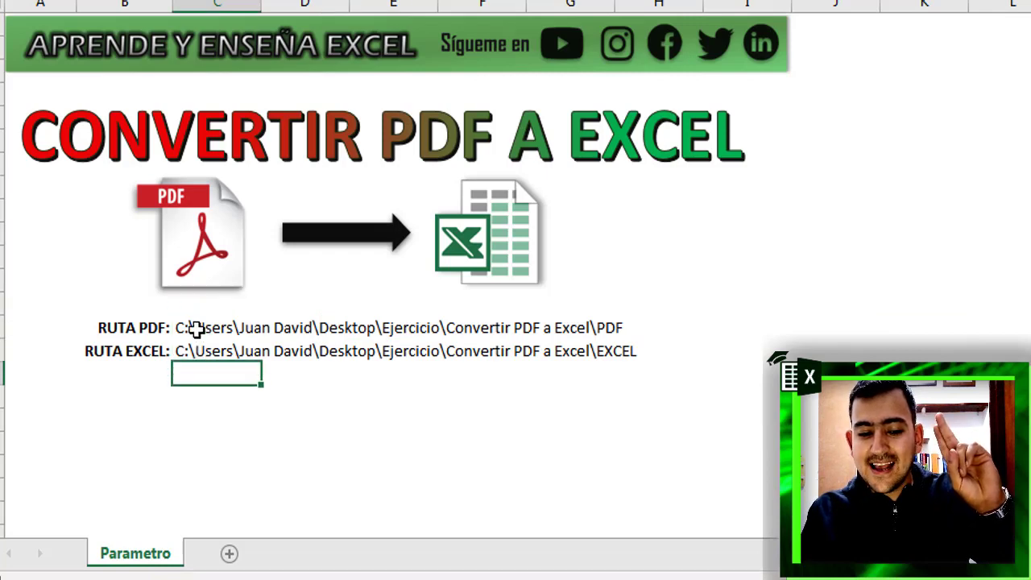
left_click(199, 328)
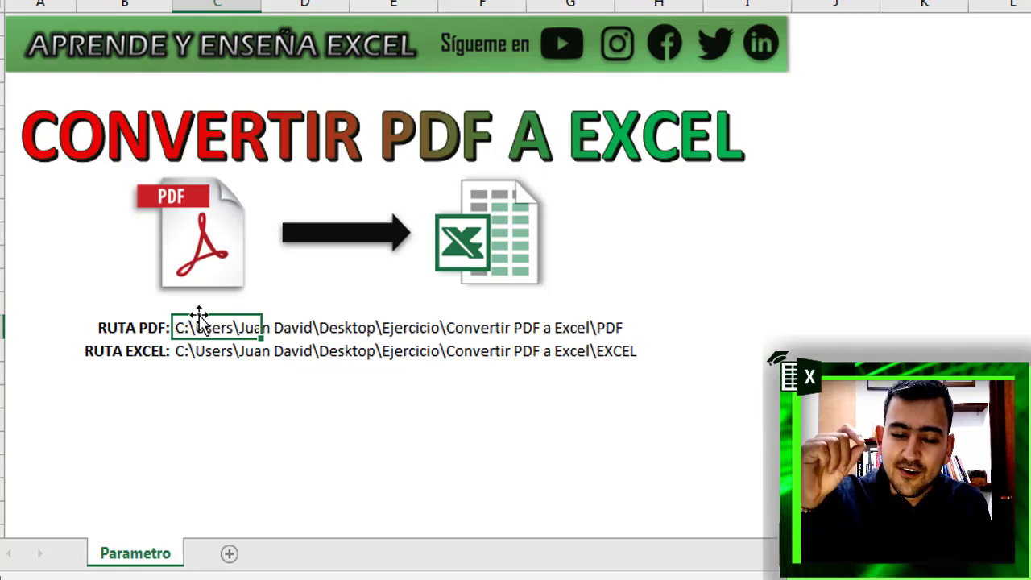
left_click(228, 359)
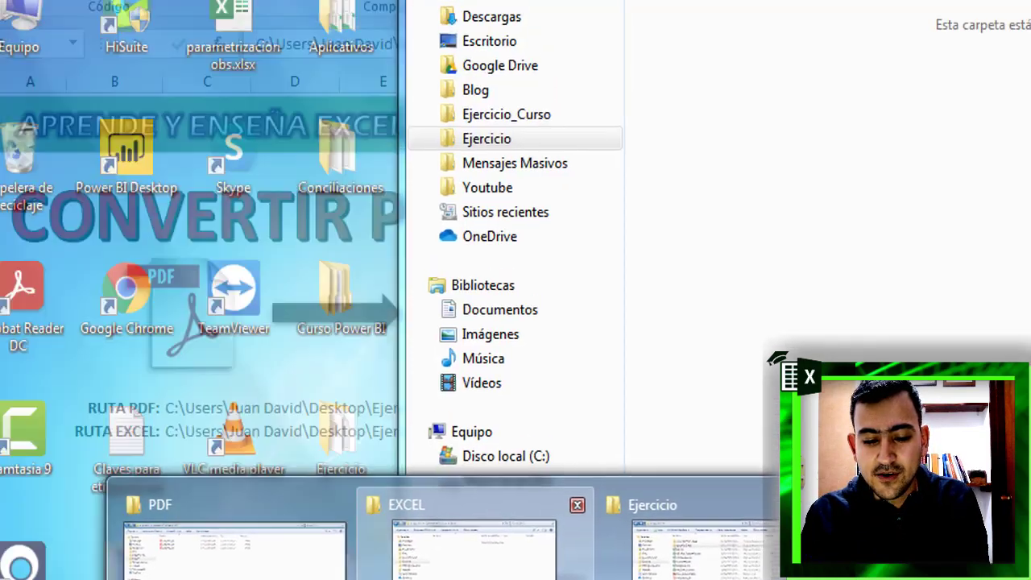
Copy the PDF folder's path from Explorer and paste it into C14
left_click(231, 518)
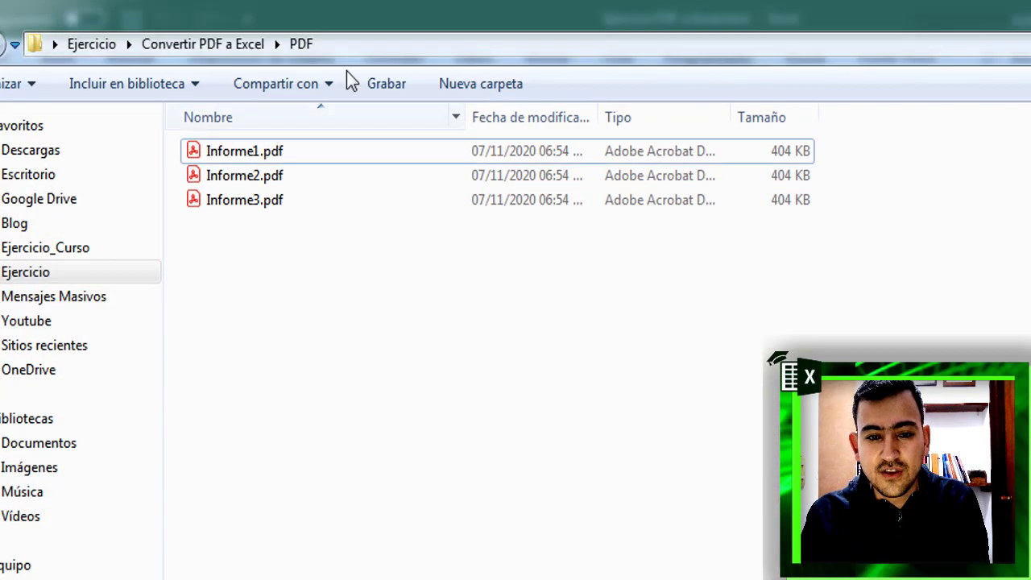
left_click(457, 38)
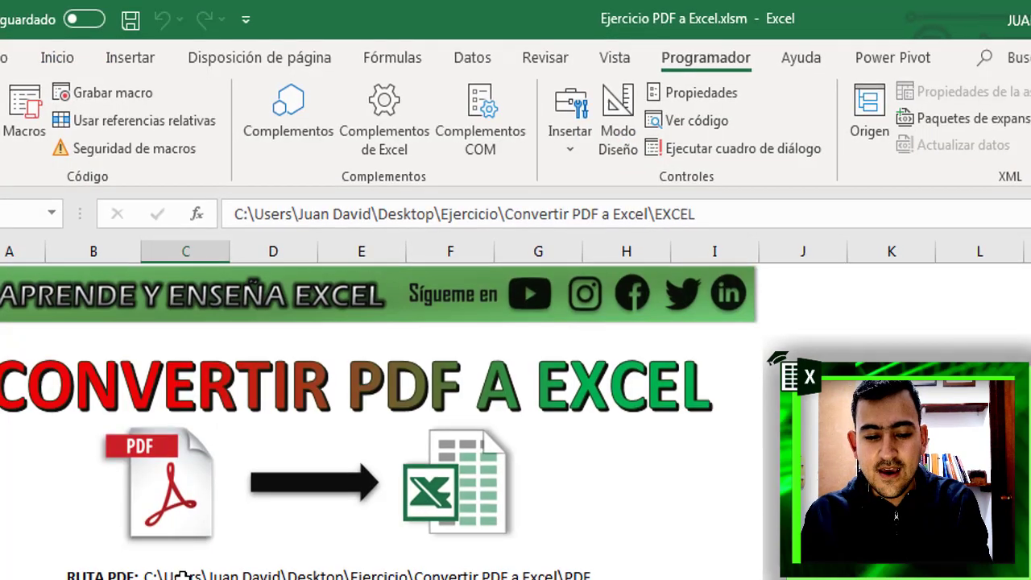
left_click(183, 448)
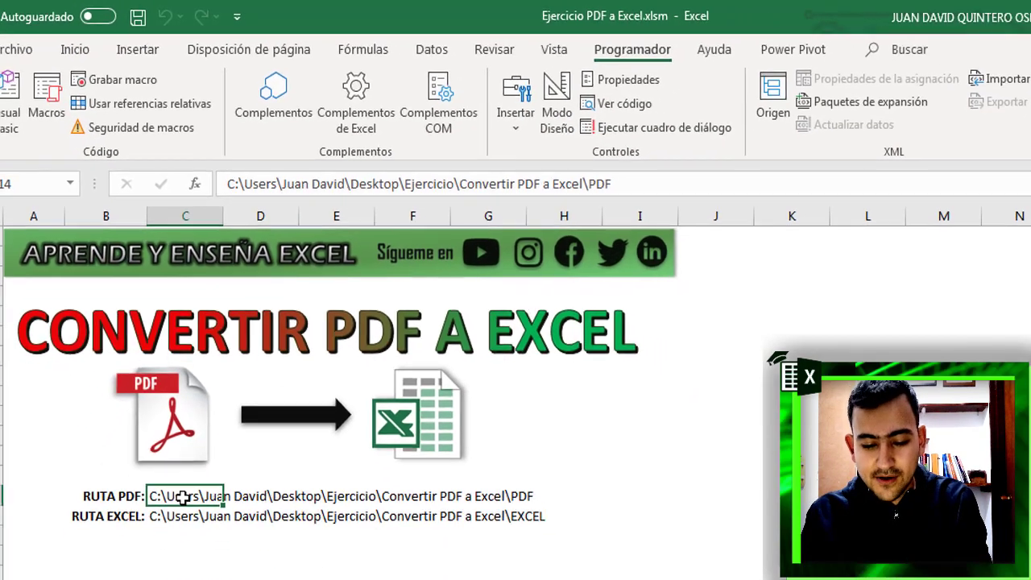
key("ctrl+v")
Copy the EXCEL folder's path from Explorer and paste it into C15
left_click(185, 463)
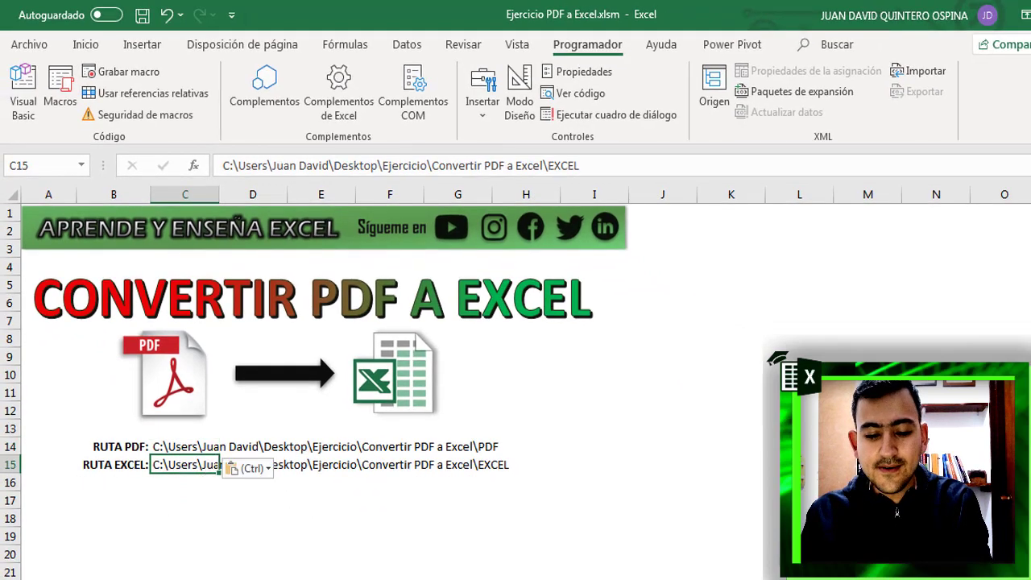
left_click(392, 544)
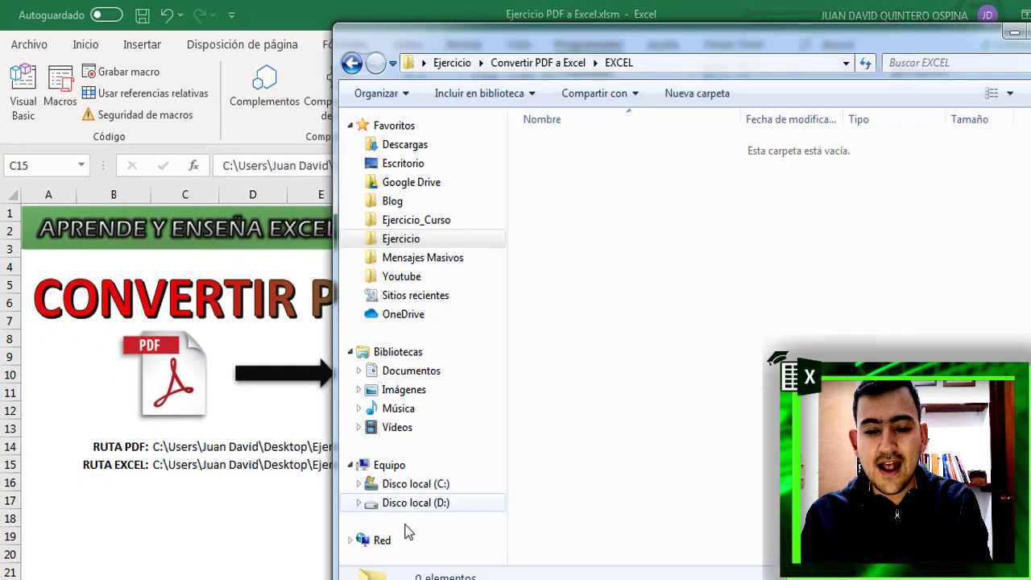
left_click(675, 63)
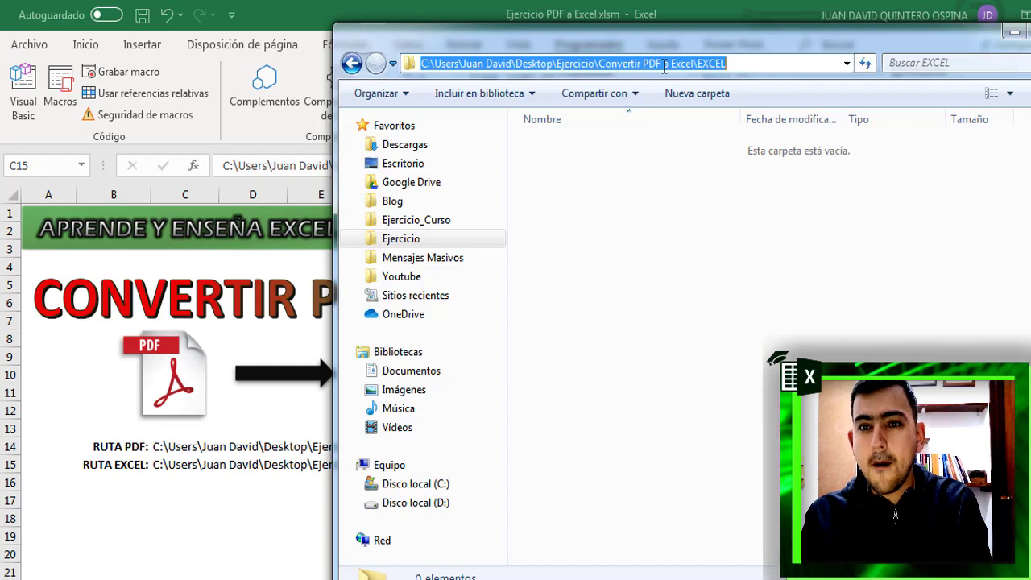
left_click(202, 468)
type("C:\\Users\\Juan David\\Desktop\\Ejercicio\\Convertir PDF a Excel\\EXCEL")
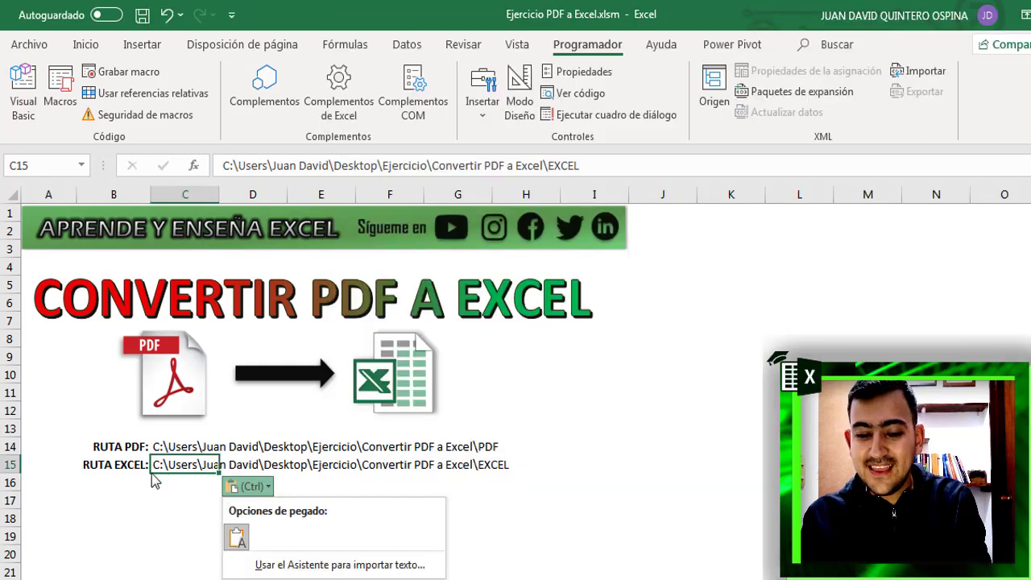
key("Escape")
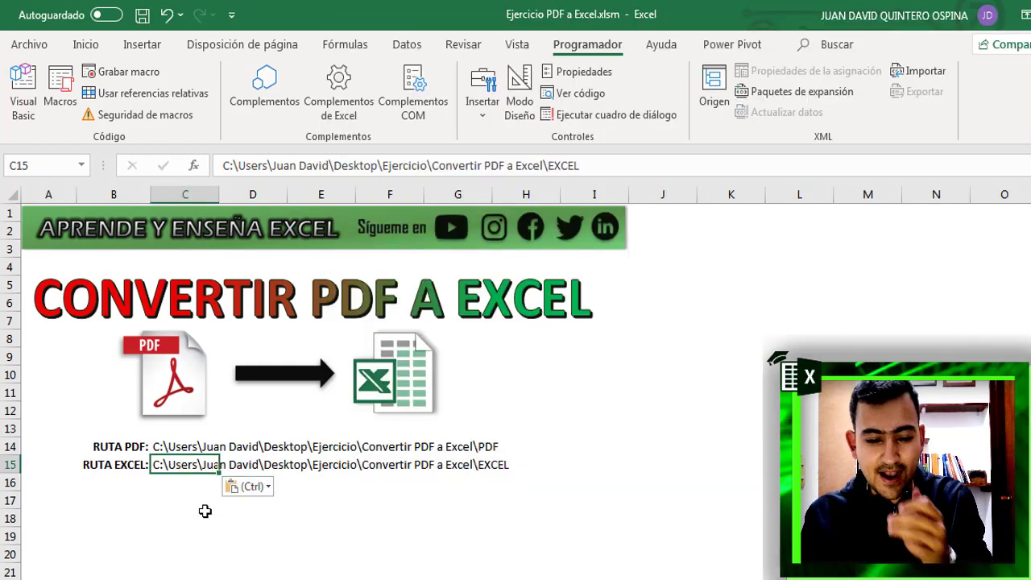
left_click(200, 511)
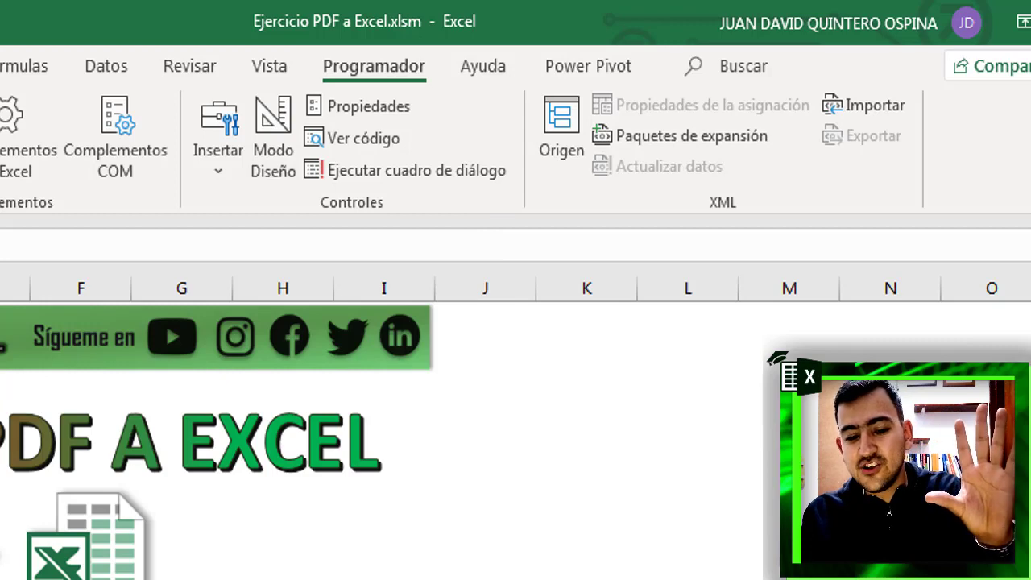
left_click(81, 387)
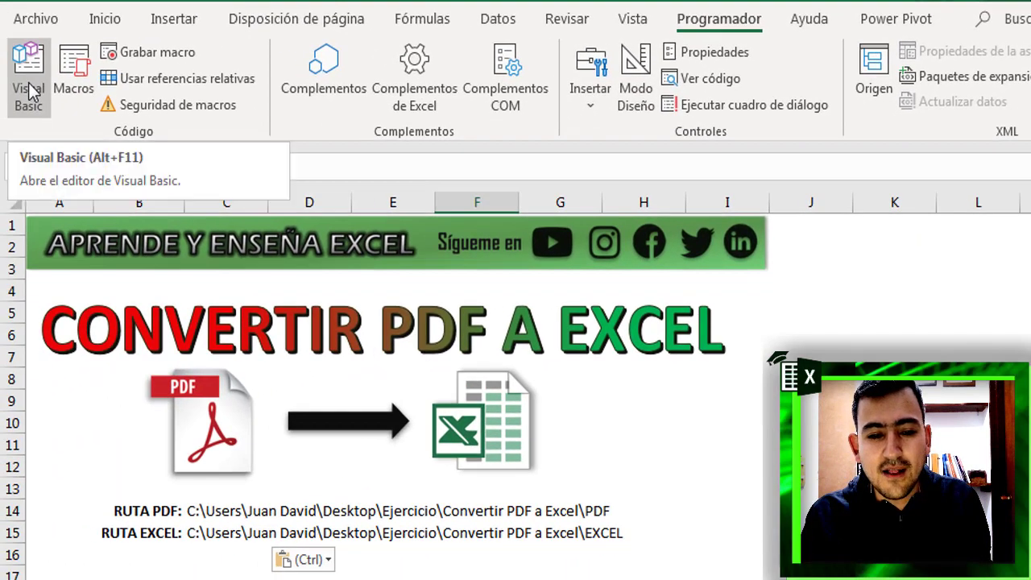
Open the Visual Basic editor and insert a new module via Insertar > Módulo
left_click(29, 95)
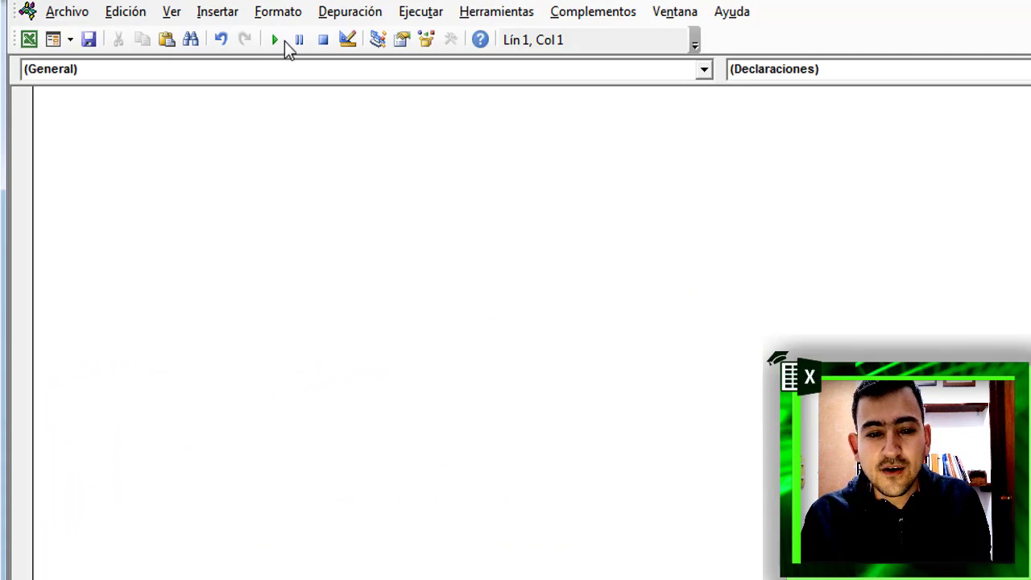
left_click(222, 12)
key("Right")
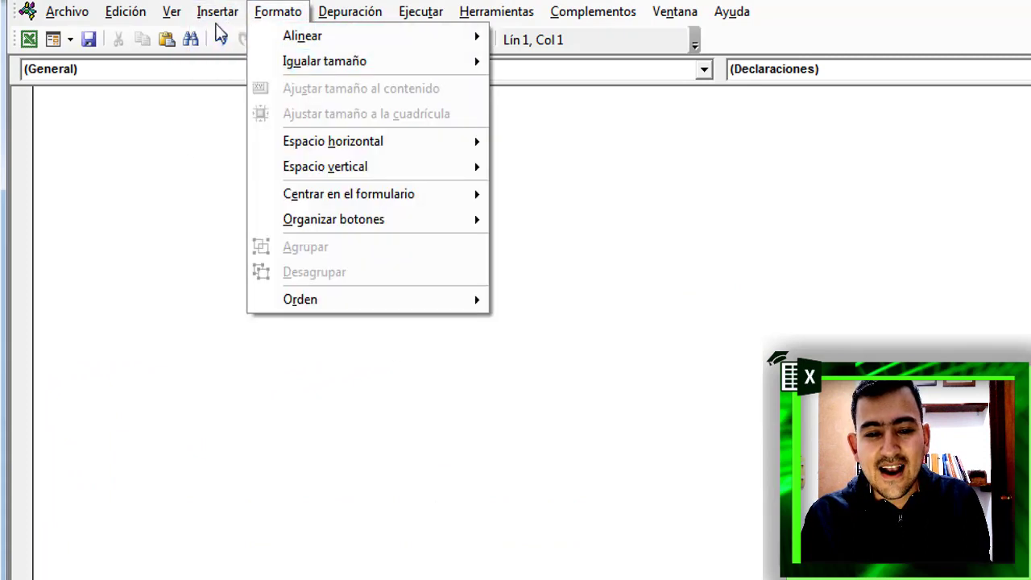
left_click(232, 87)
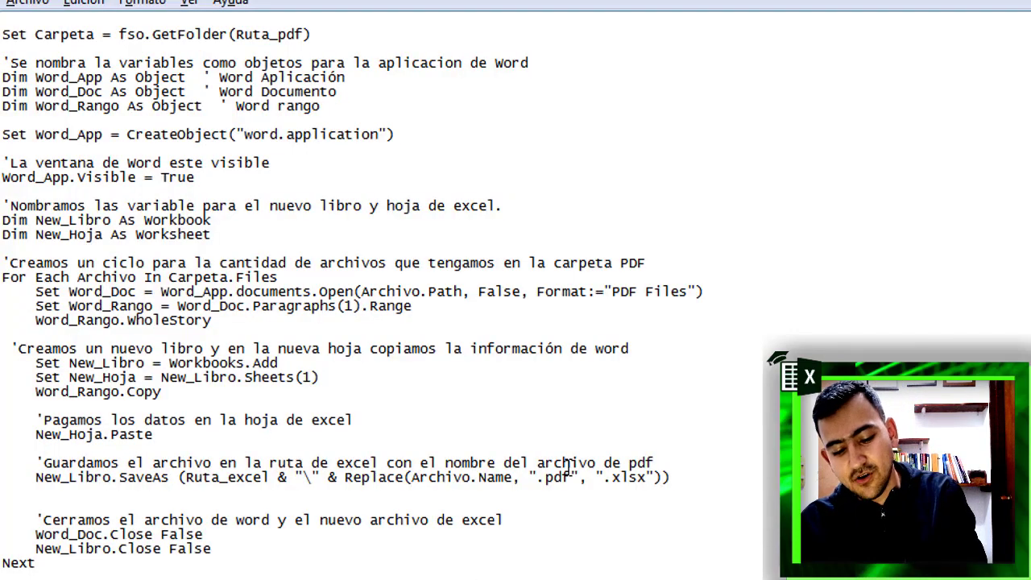
Select and copy all the macro code in Notepad, then return to the empty Módulo3
key("ctrl+a")
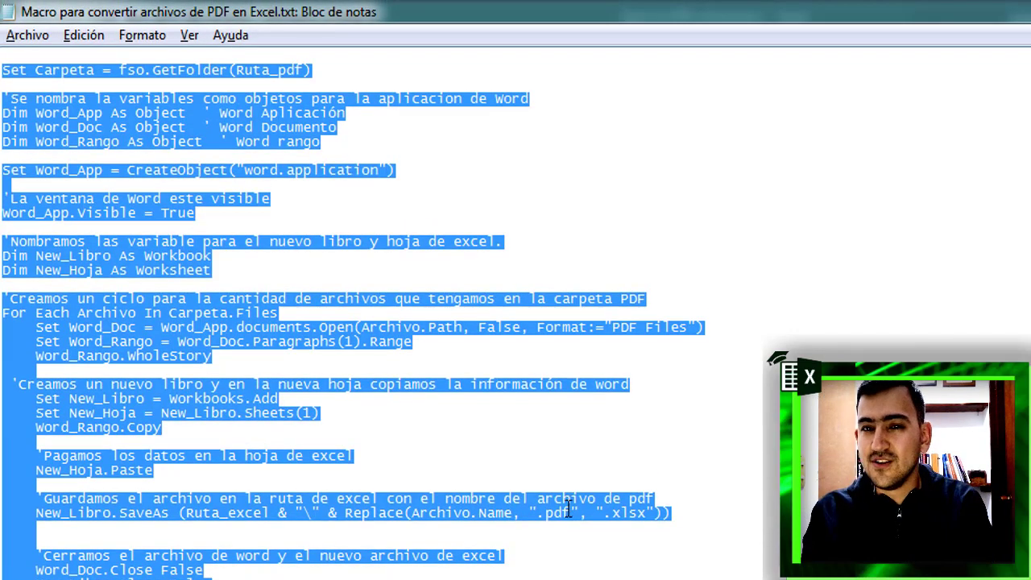
right_click(147, 256)
left_click(230, 333)
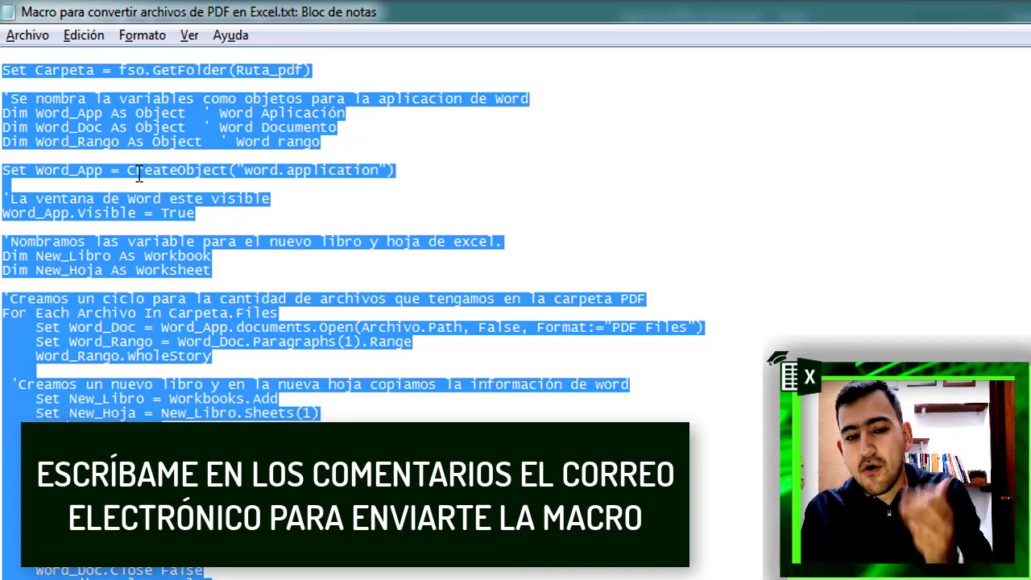
right_click(117, 158)
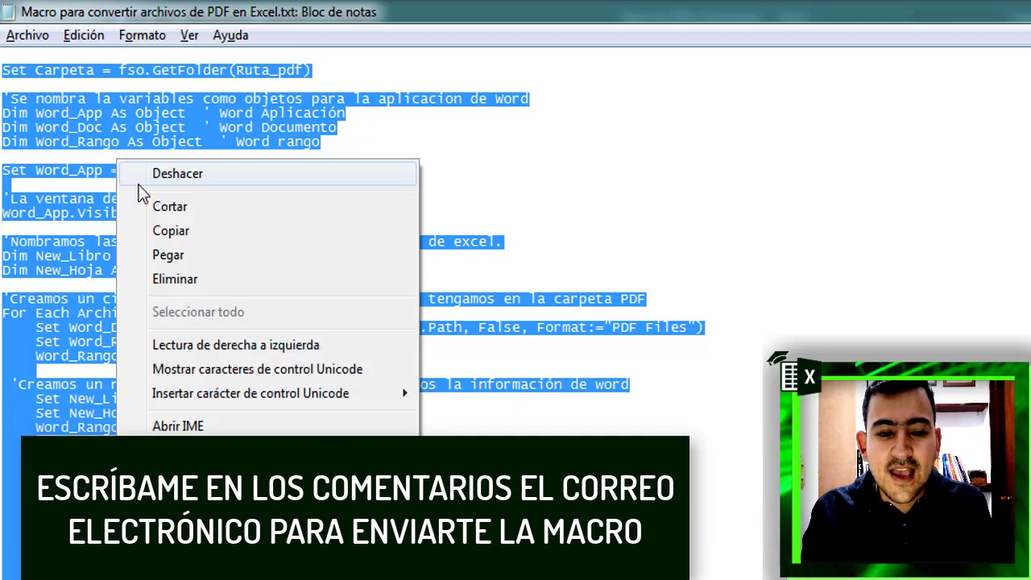
left_click(165, 229)
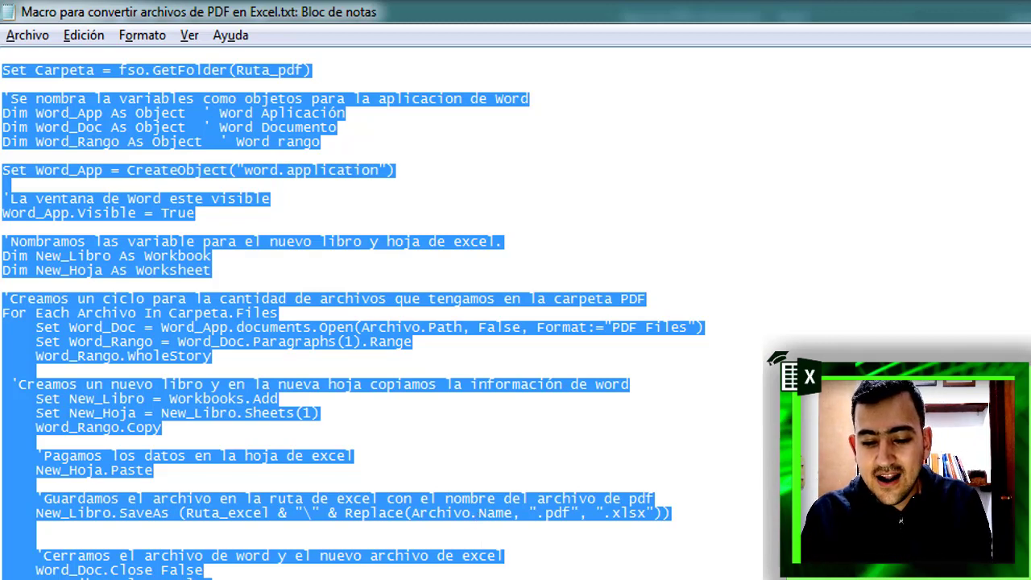
key("alt+Tab")
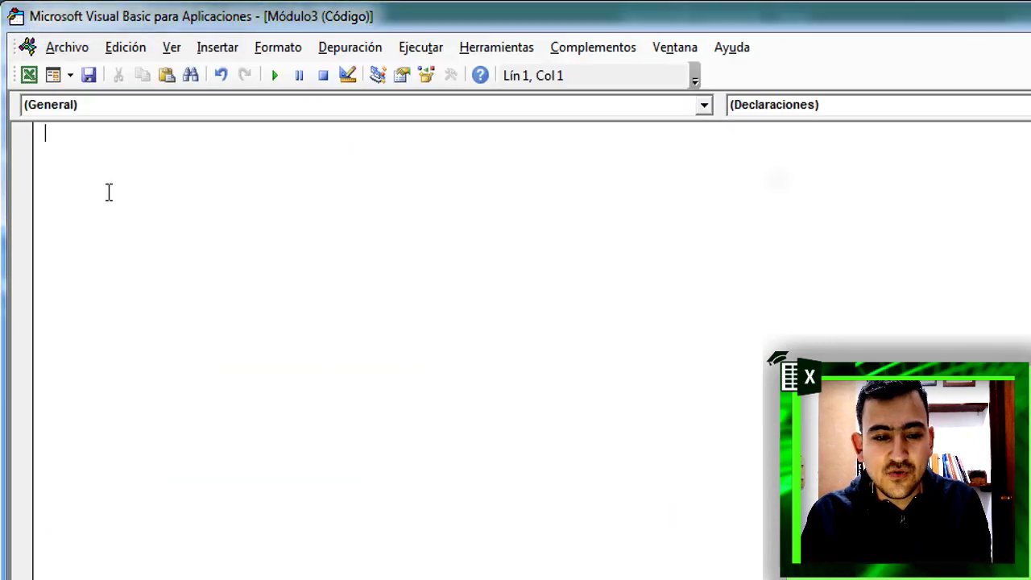
Paste the copied PDF_a_Excel macro code into Módulo3
right_click(88, 161)
left_click(101, 228)
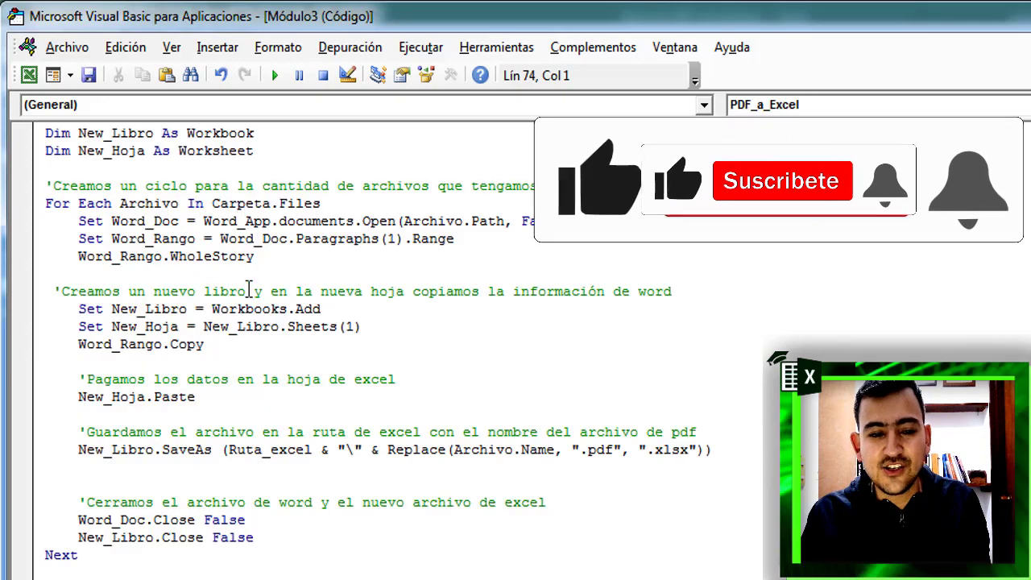
left_click(262, 308)
scroll(436, 358, "up", 12)
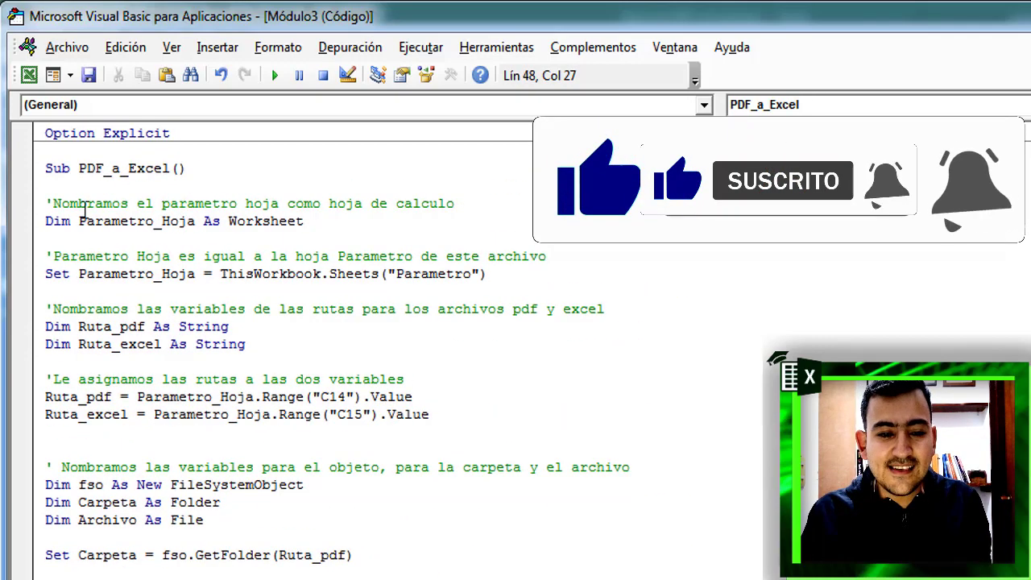
Review the macro's comments and the C14/C15 path references
left_click_drag(454, 203, 61, 201)
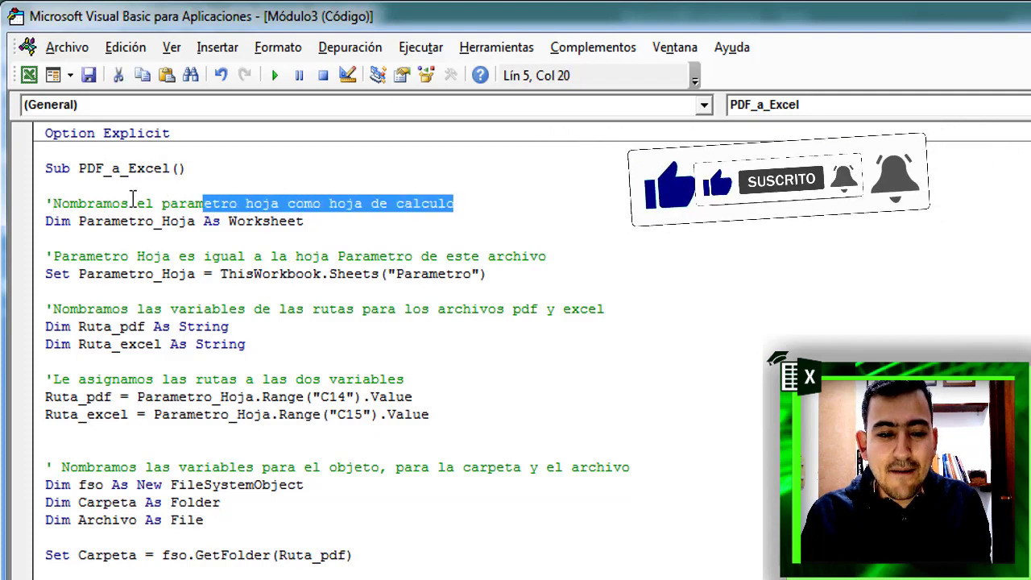
left_click(60, 202)
left_click(349, 203)
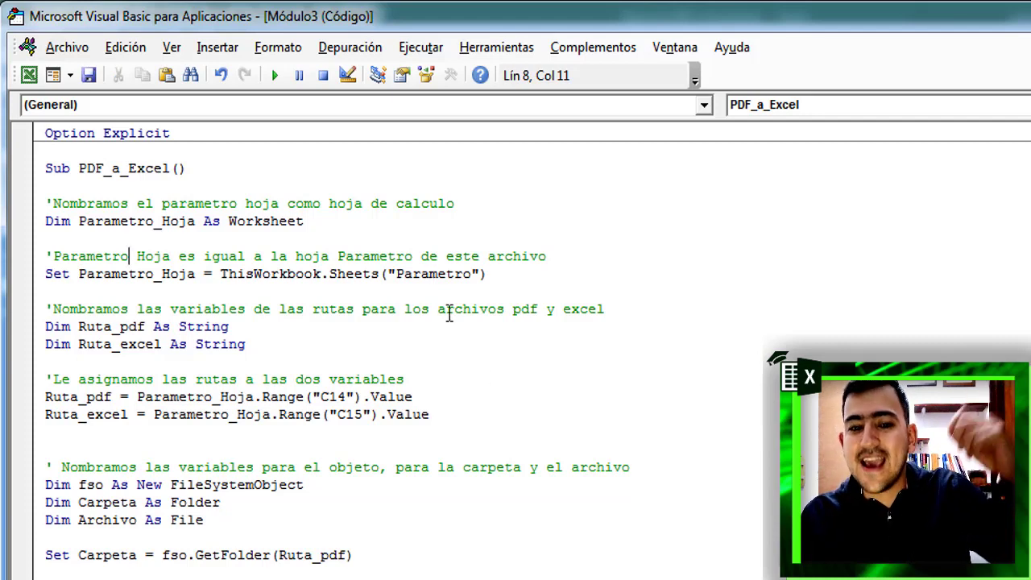
left_click(392, 380)
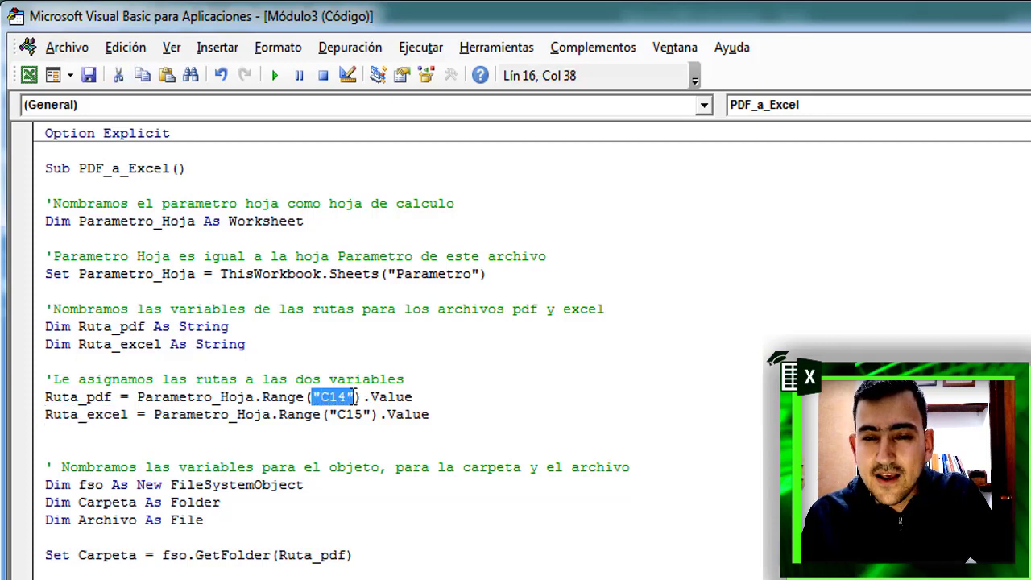
left_click_drag(330, 414, 364, 414)
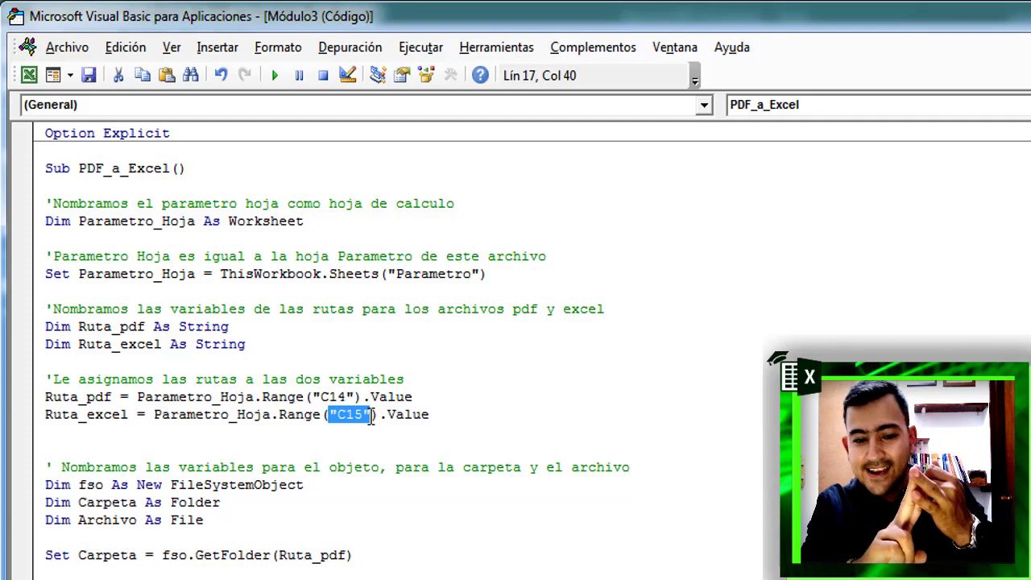
left_click(329, 396)
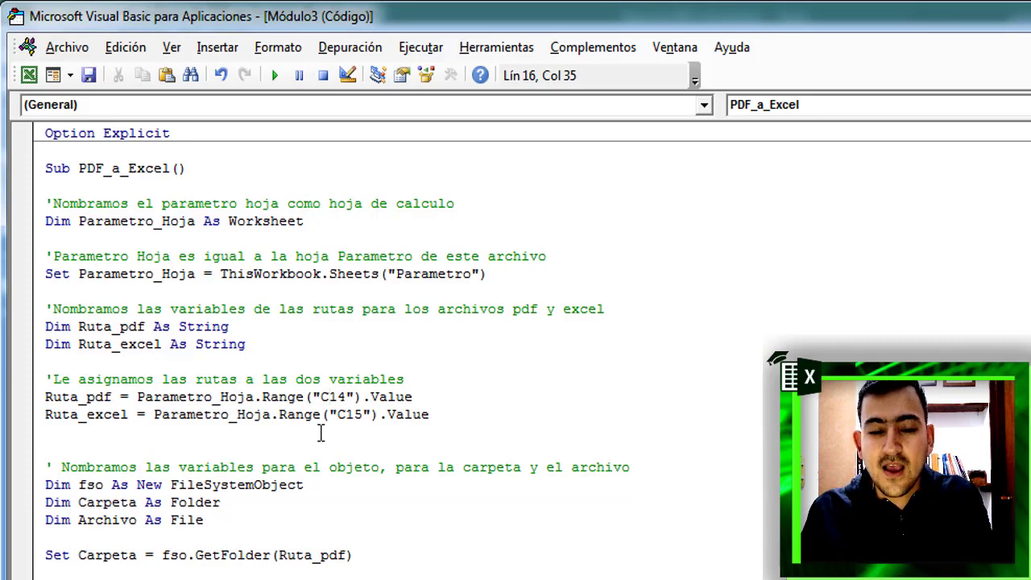
Enable the Microsoft Scripting Runtime and Microsoft Word 16.0 Object Library references
left_click(500, 49)
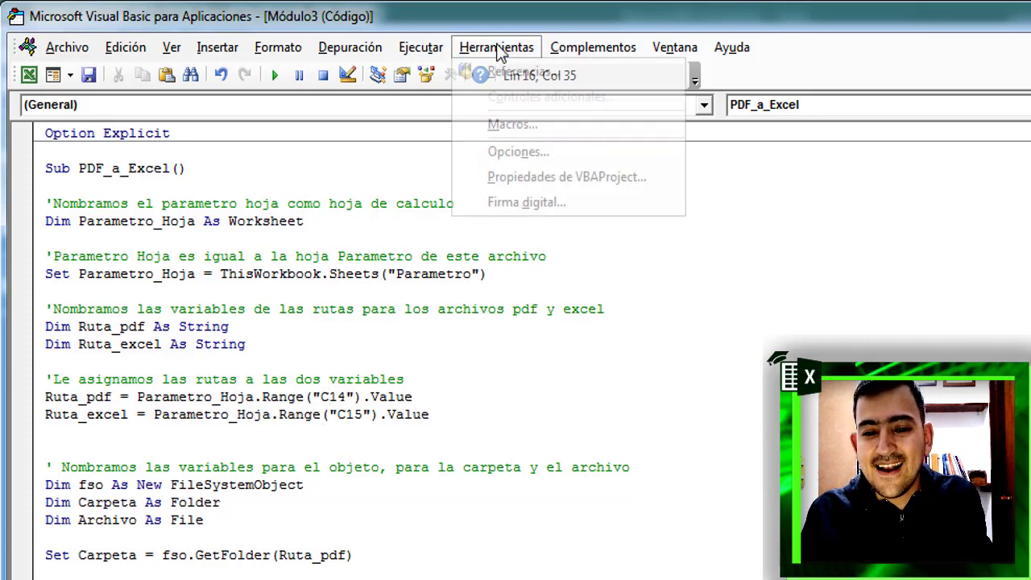
left_click(508, 71)
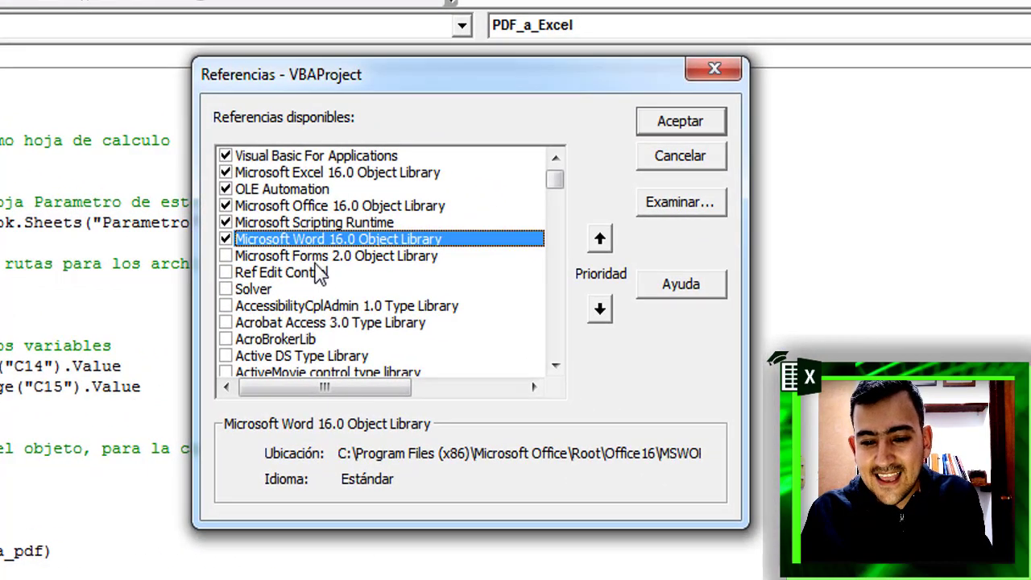
left_click(323, 222)
left_click(314, 239)
left_click(306, 222)
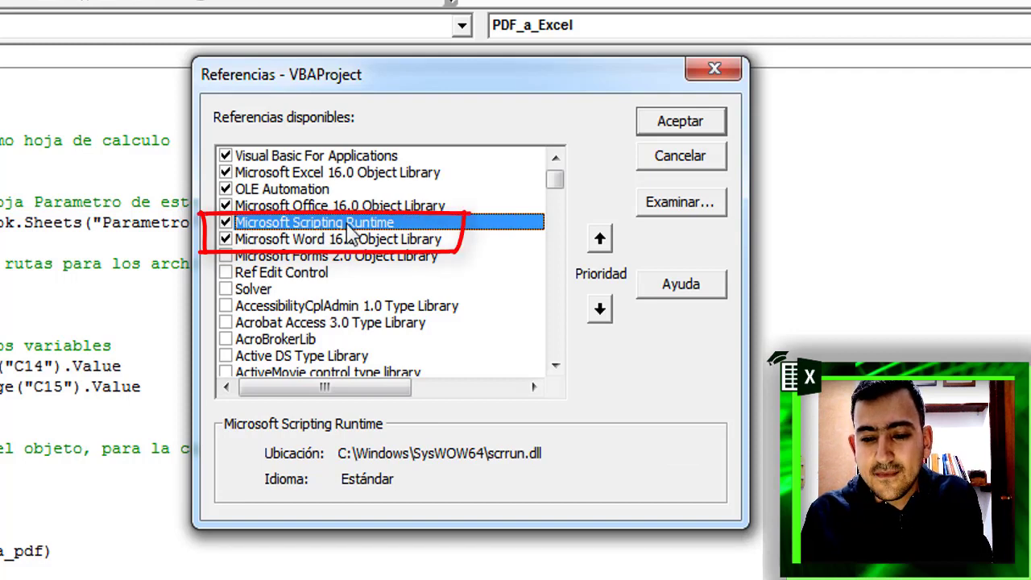
left_click(287, 242)
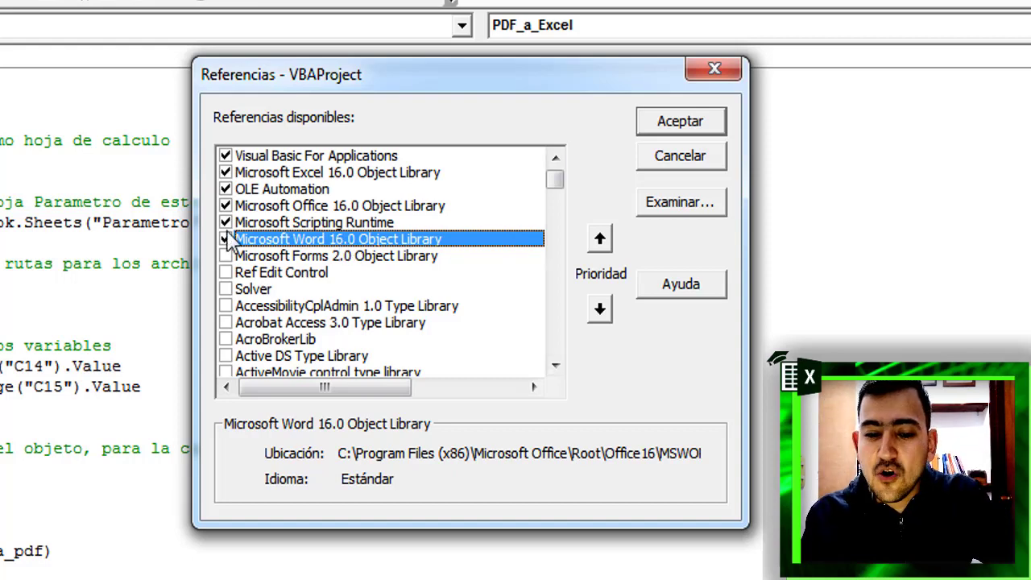
left_click(683, 126)
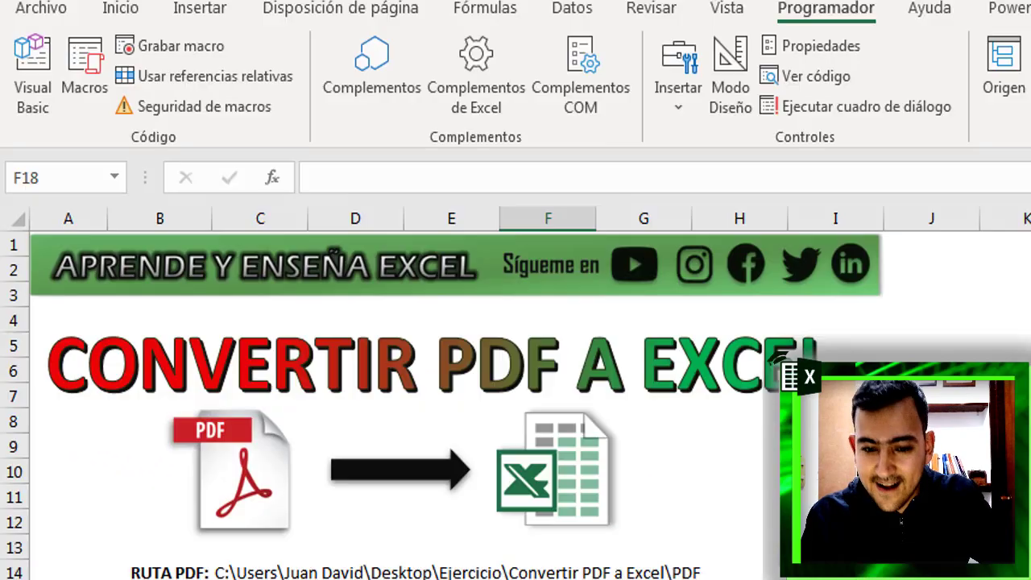
Draw a form-control button below the paths and assign it the PDF_a_Excel macro
left_click(713, 475)
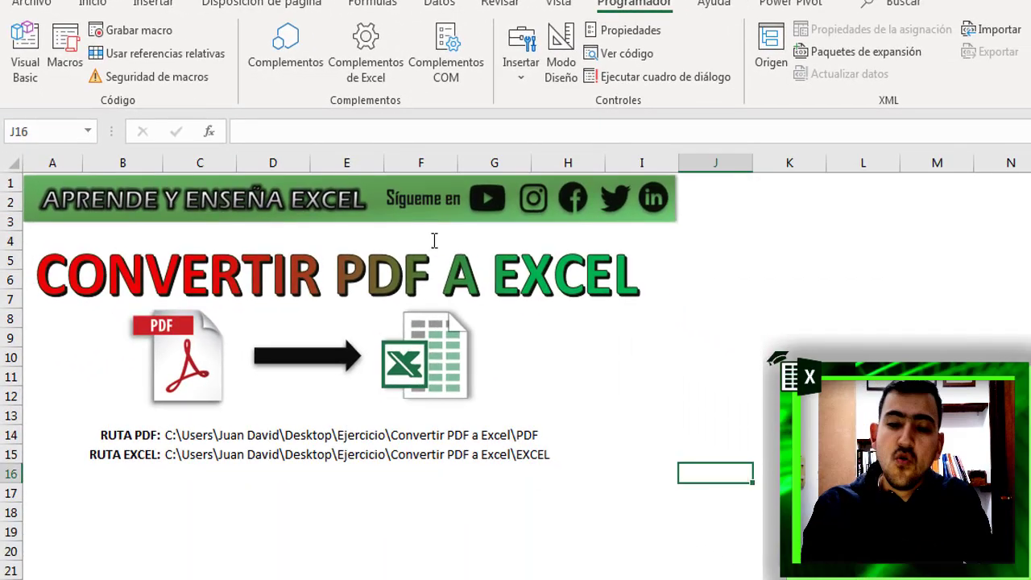
left_click(519, 80)
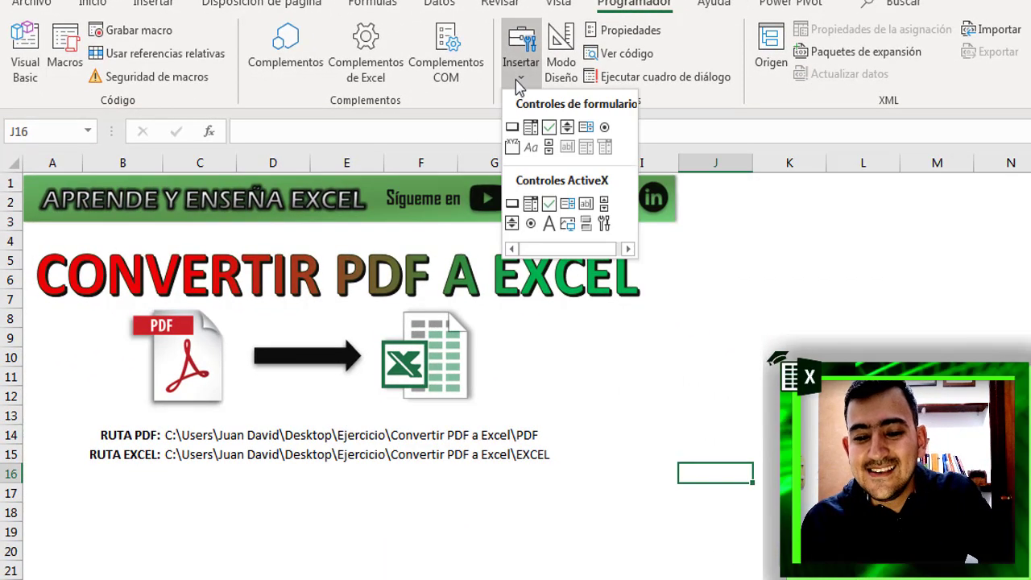
left_click(512, 128)
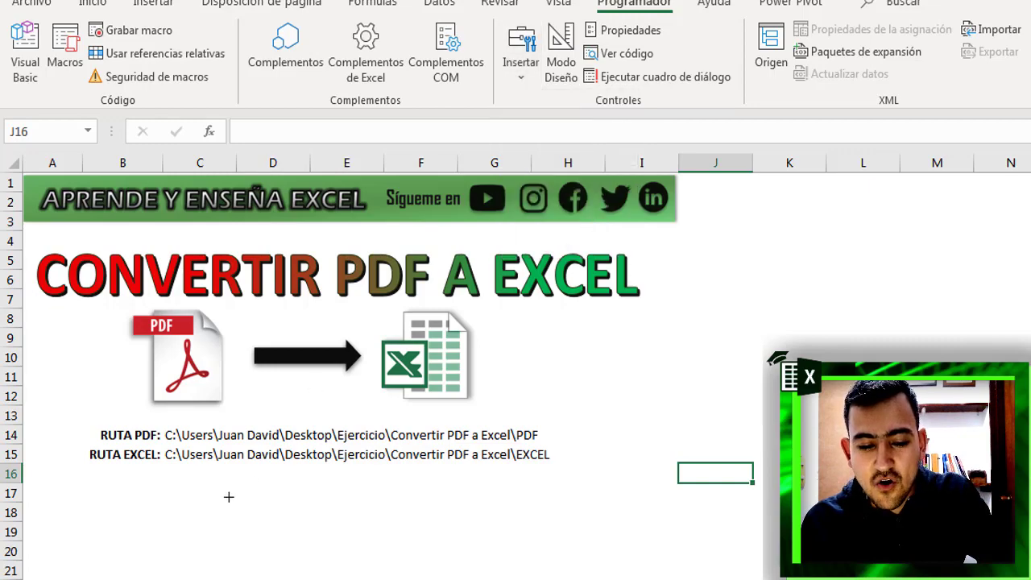
left_click_drag(229, 485, 372, 538)
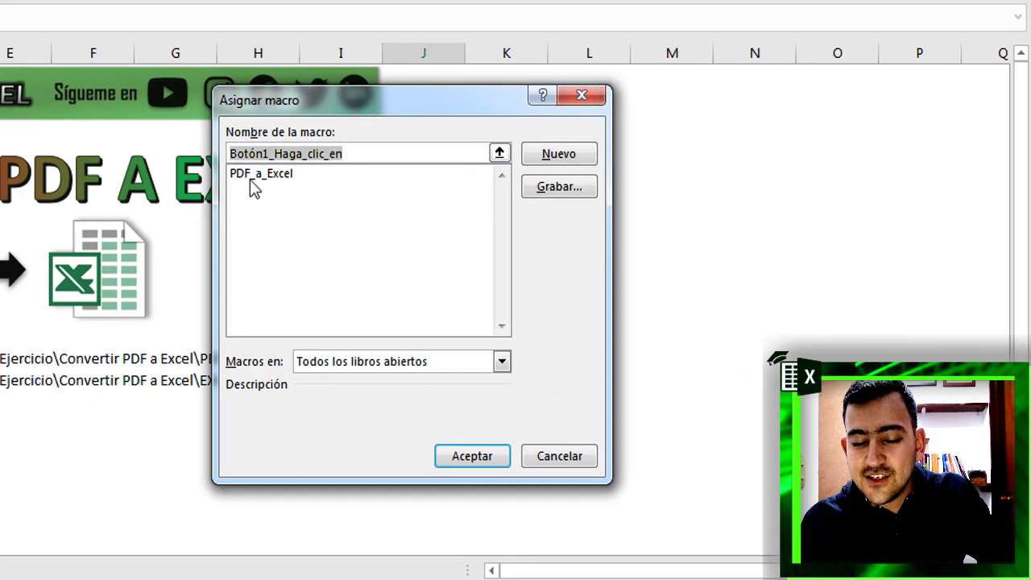
left_click(266, 174)
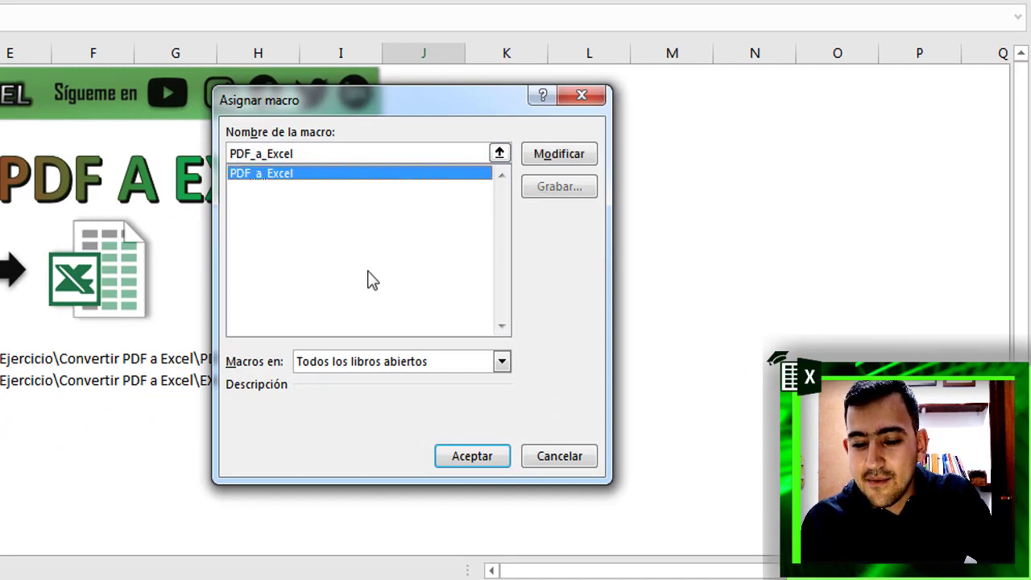
left_click(468, 458)
type("Convertir")
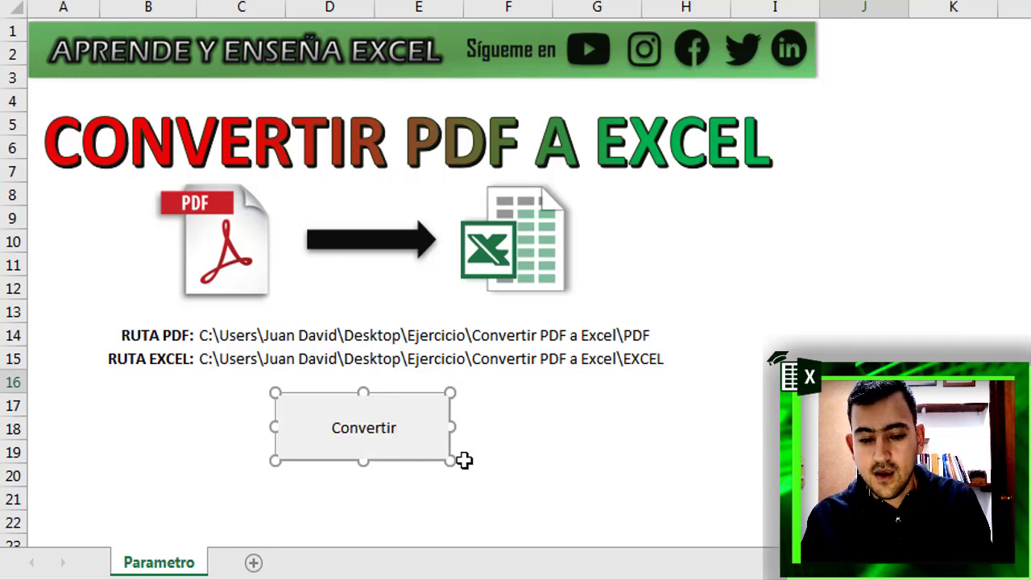
Run the PDF-to-Excel conversion with the Convertir button and dismiss the Listo message
left_click(606, 457)
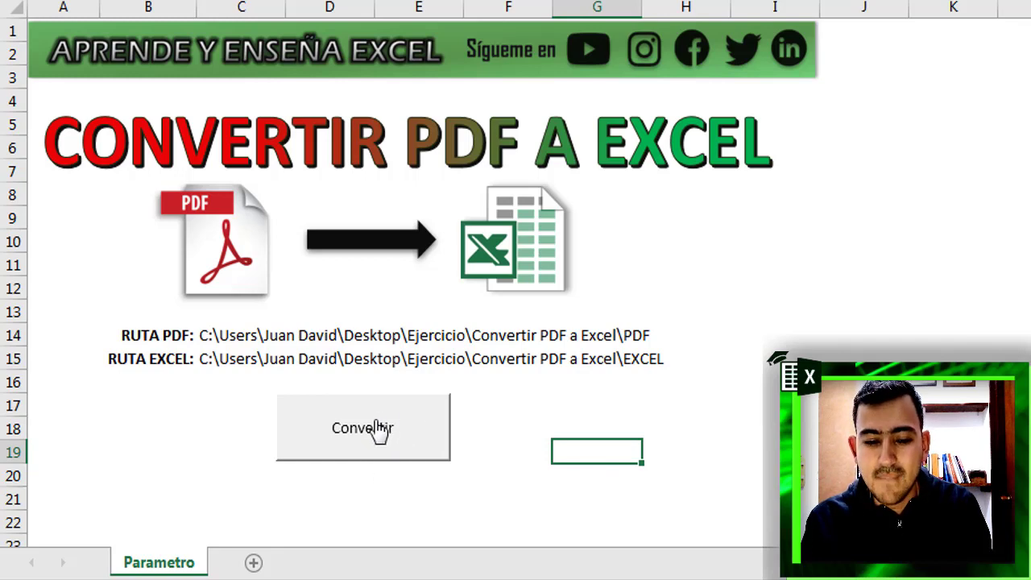
left_click(380, 432)
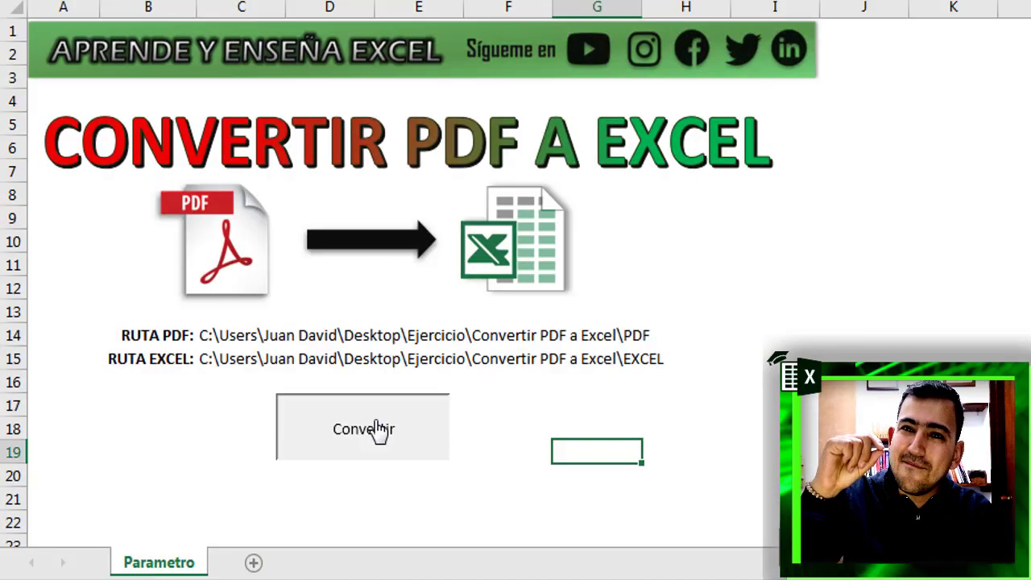
left_click(378, 431)
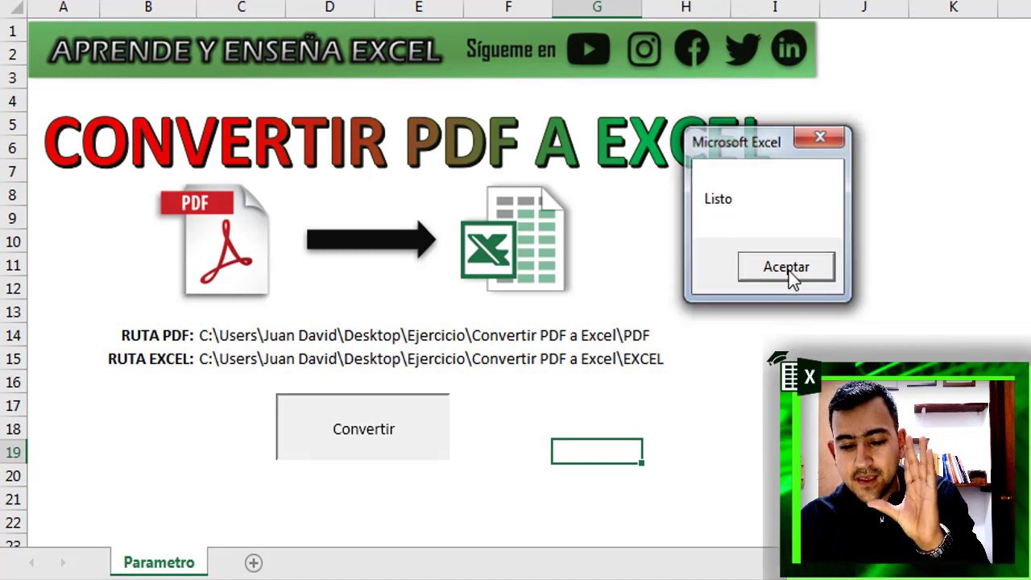
left_click(788, 270)
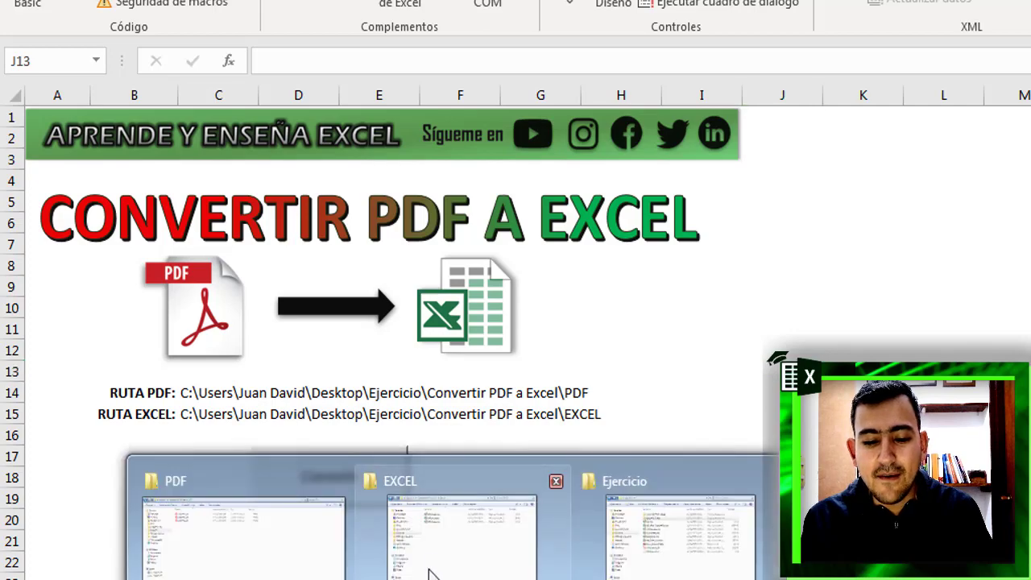
Compare Informe1.xlsx in the EXCEL folder with Informe1.pdf, then open Informe1.xlsx
left_click(428, 571)
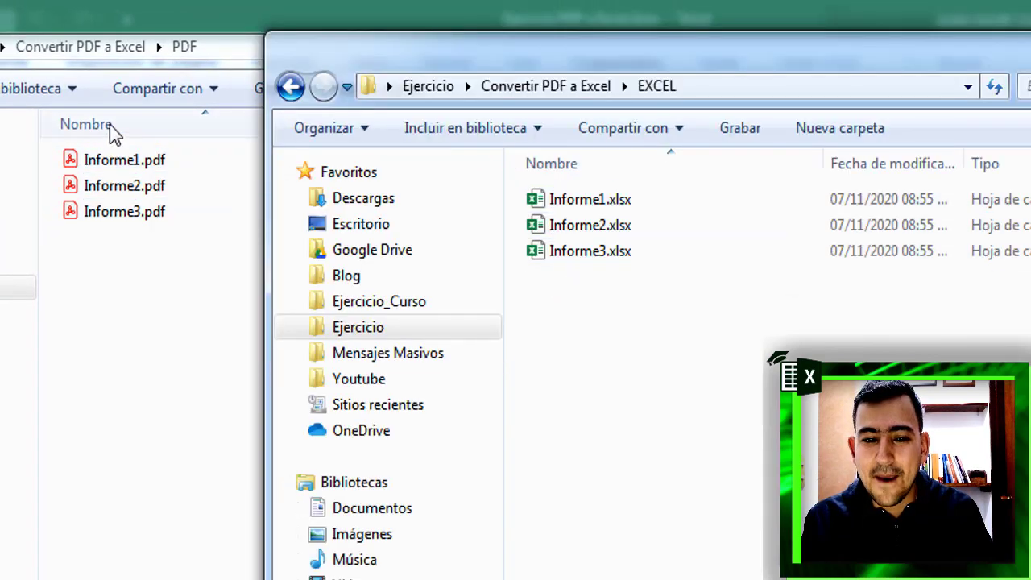
left_click(605, 308)
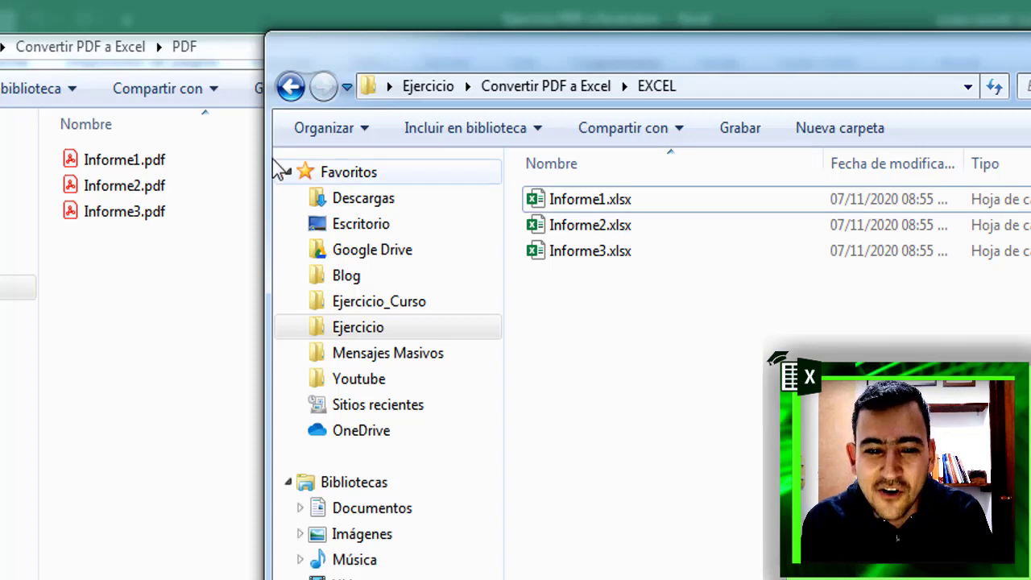
left_click(129, 172)
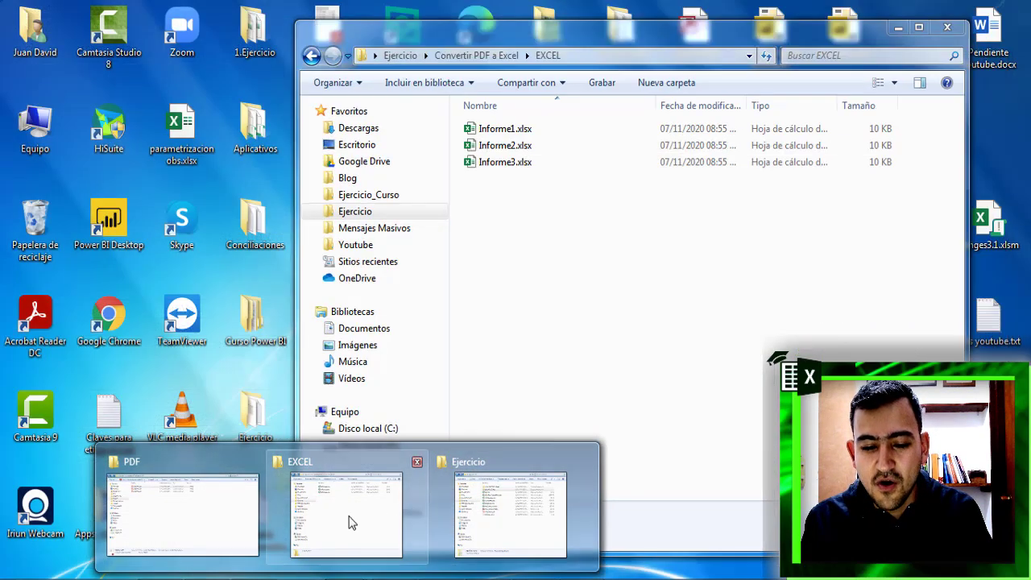
left_click(351, 522)
double_click(520, 131)
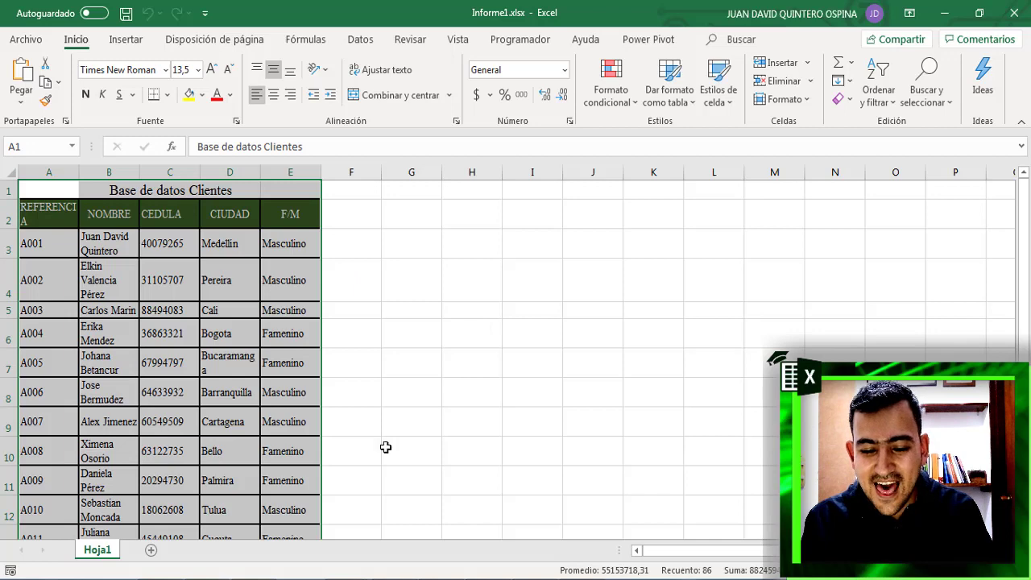
Switch from Informe1.xlsx back to the Ejercicio PDF a Excel.xlsm workbook
mouse_move(395, 578)
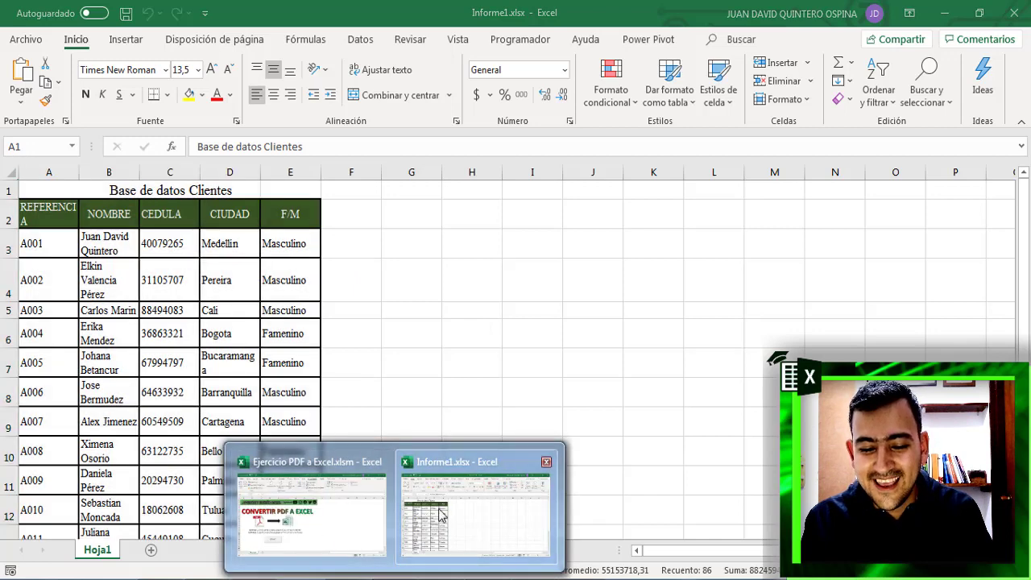
left_click(306, 520)
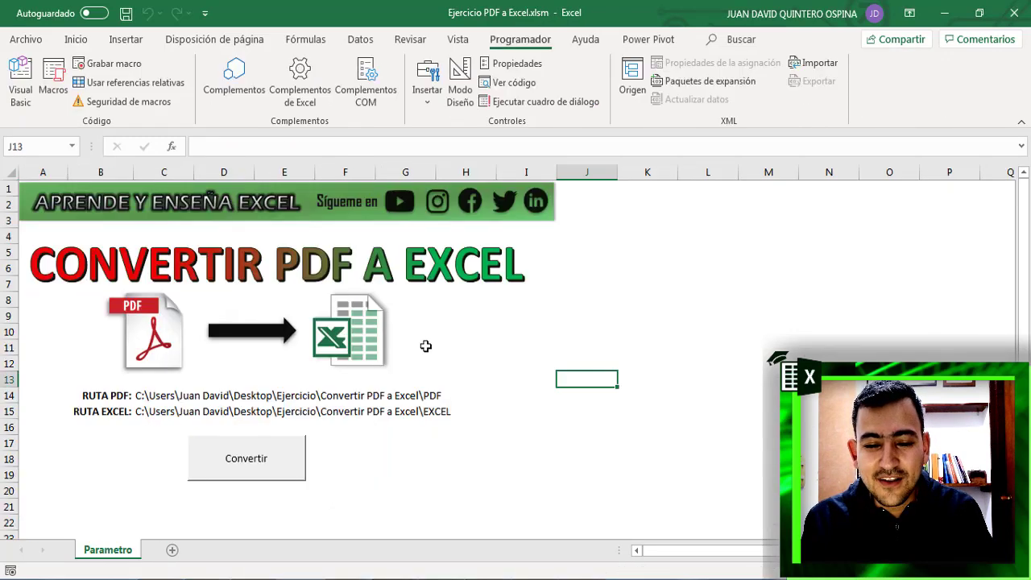
left_click(549, 367)
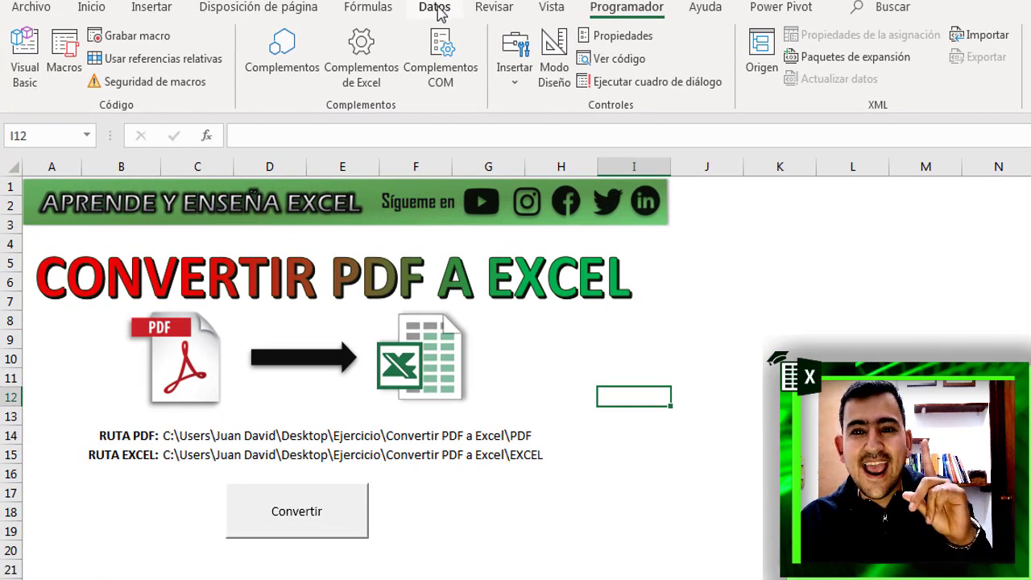
Show the Datos ribbon's Obtener datos sources, pointing to Desde un archivo
left_click(436, 8)
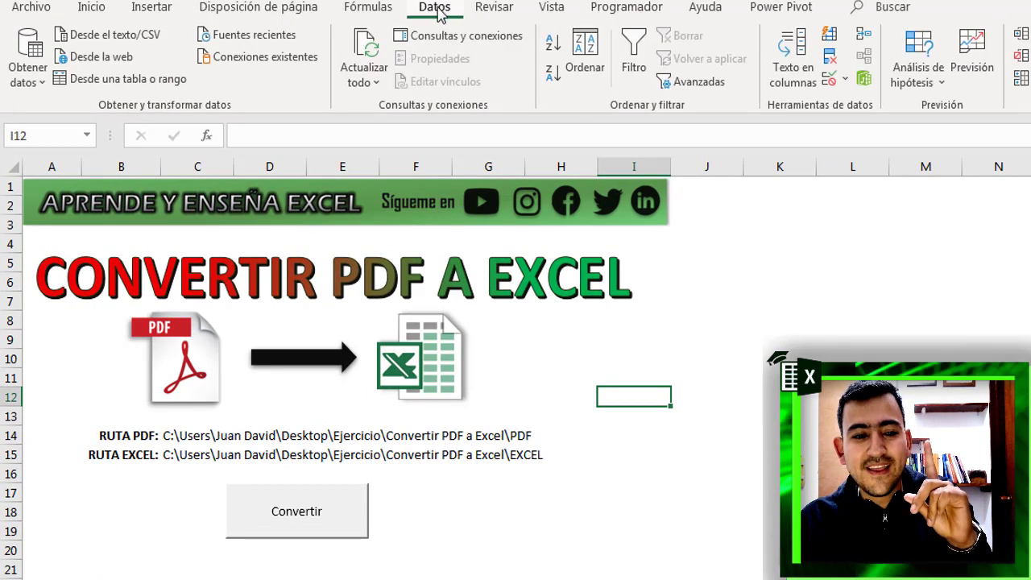
left_click(36, 83)
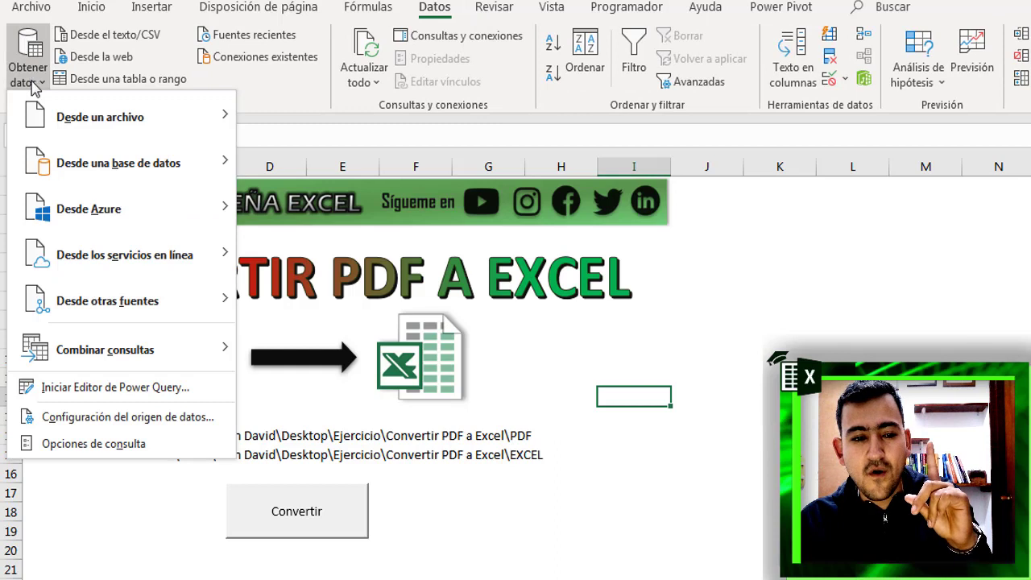
mouse_move(96, 117)
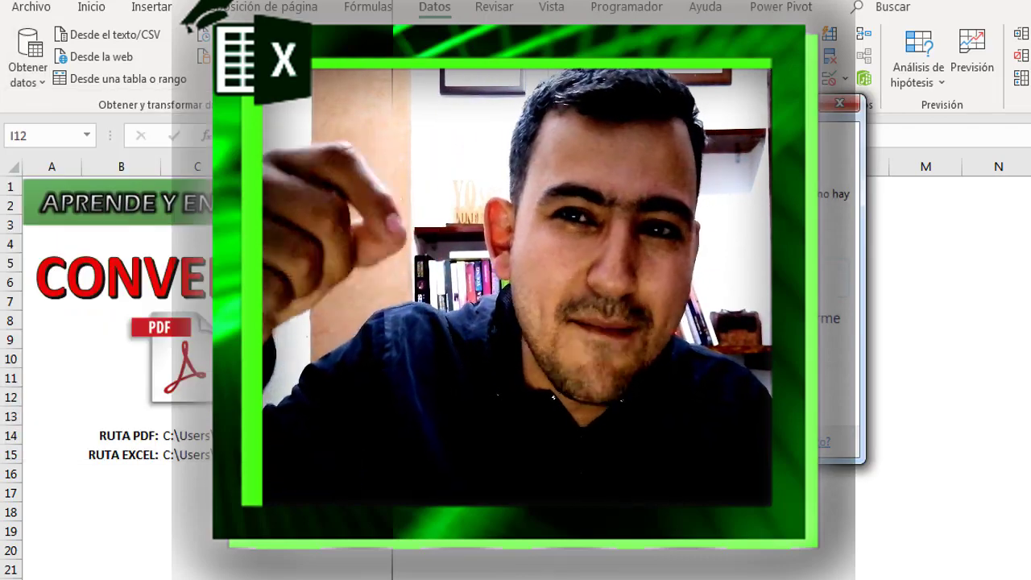
Close the get-data-from-folder dialog to return to the CONVERTIR PDF A EXCEL sheet
left_click(846, 103)
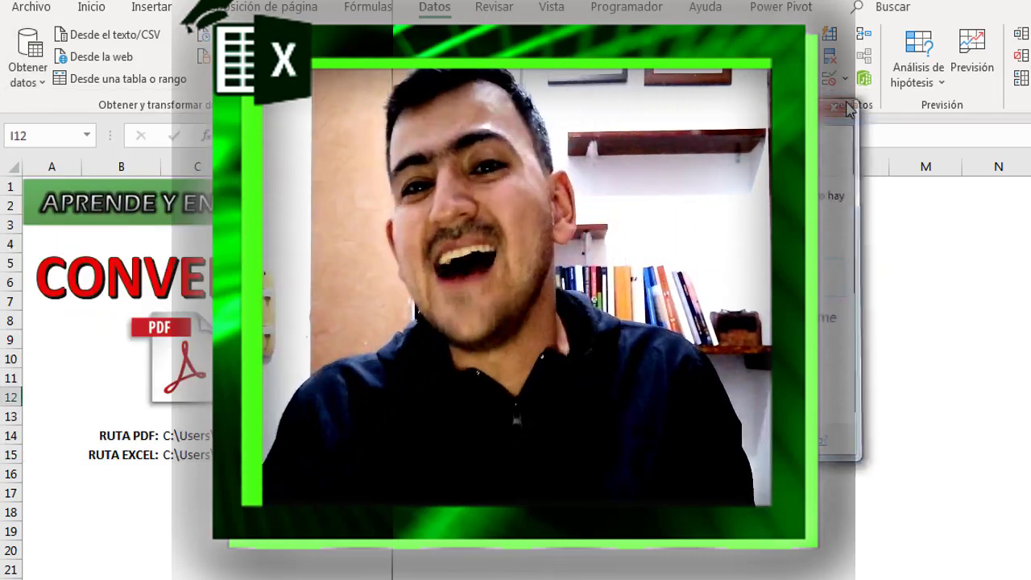